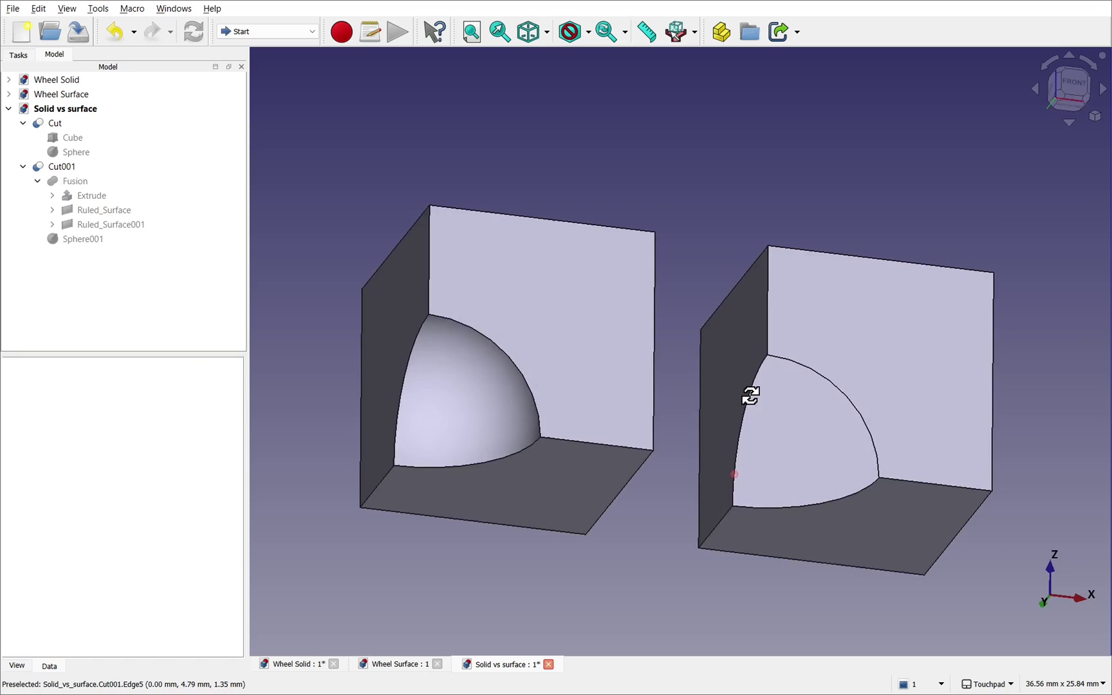
- Compare the solid and surface cubes from several angles, then delete Cut001
mouse_move(747, 391)
middle_mouse_down()
mouse_move(756, 318)
mouse_move(685, 338)
mouse_move(733, 395)
middle_mouse_up()
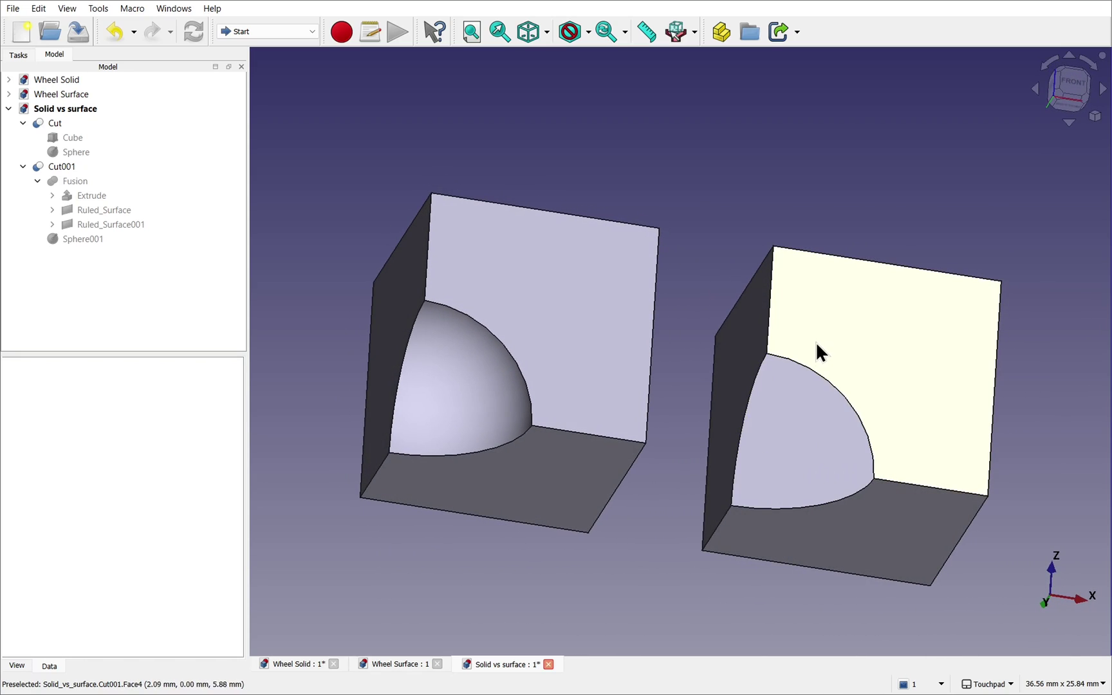
middle_click_drag(847, 544, 844, 464)
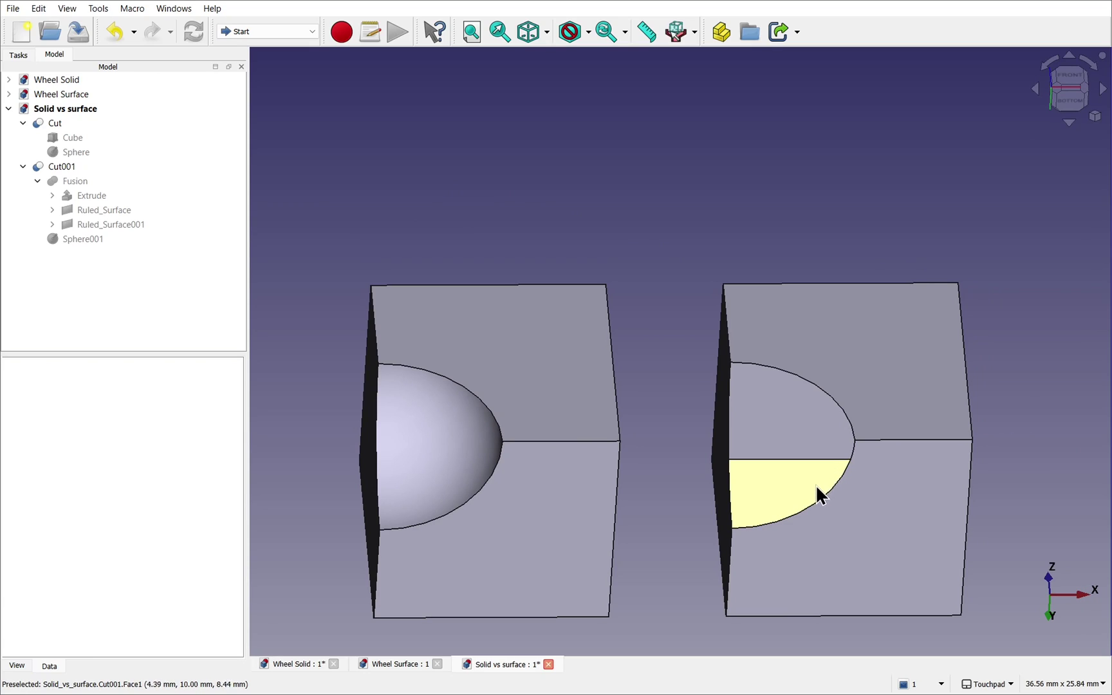
middle_click_drag(813, 484, 819, 444)
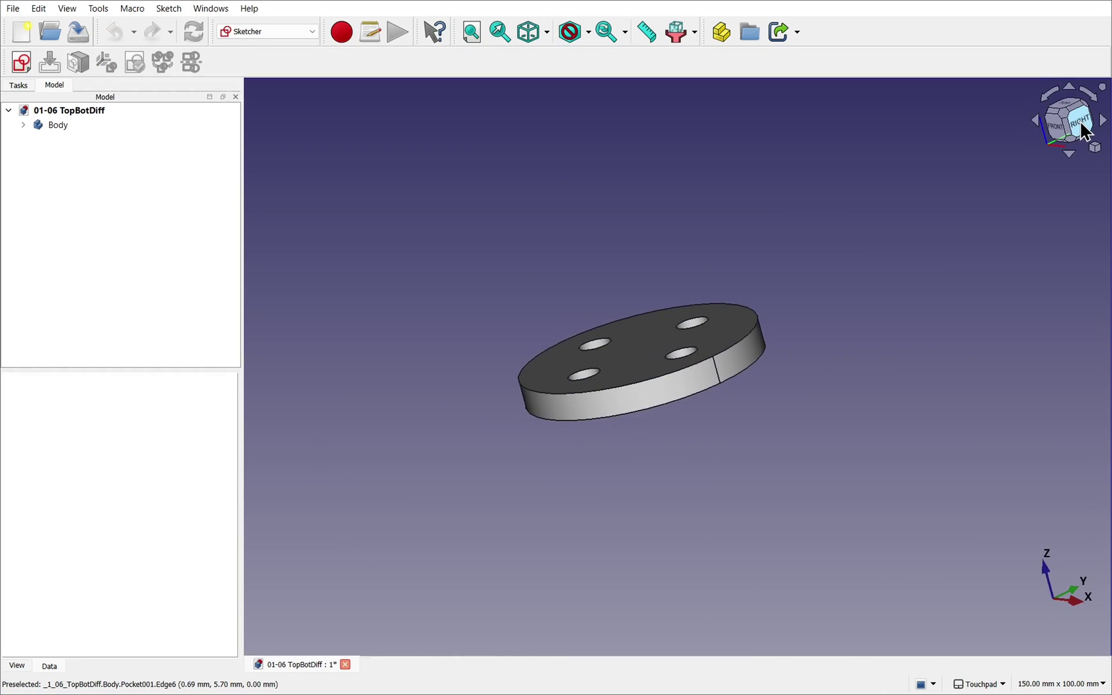
left_click(1082, 125)
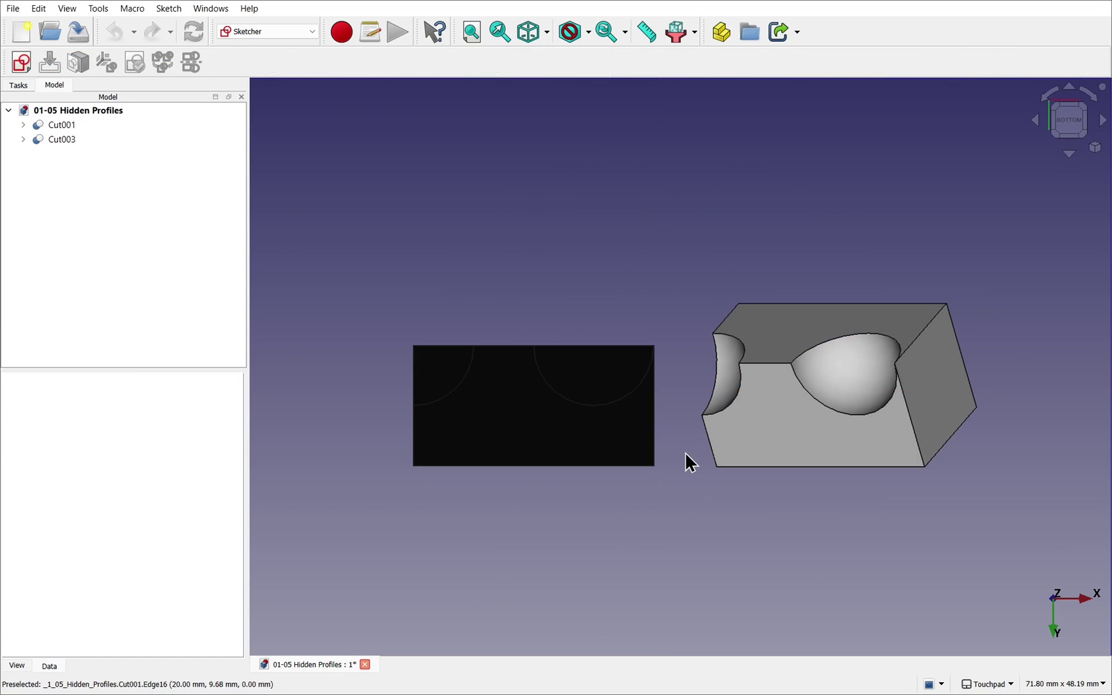
key("Delete")
left_click_drag(650, 373, 540, 434, "alt")
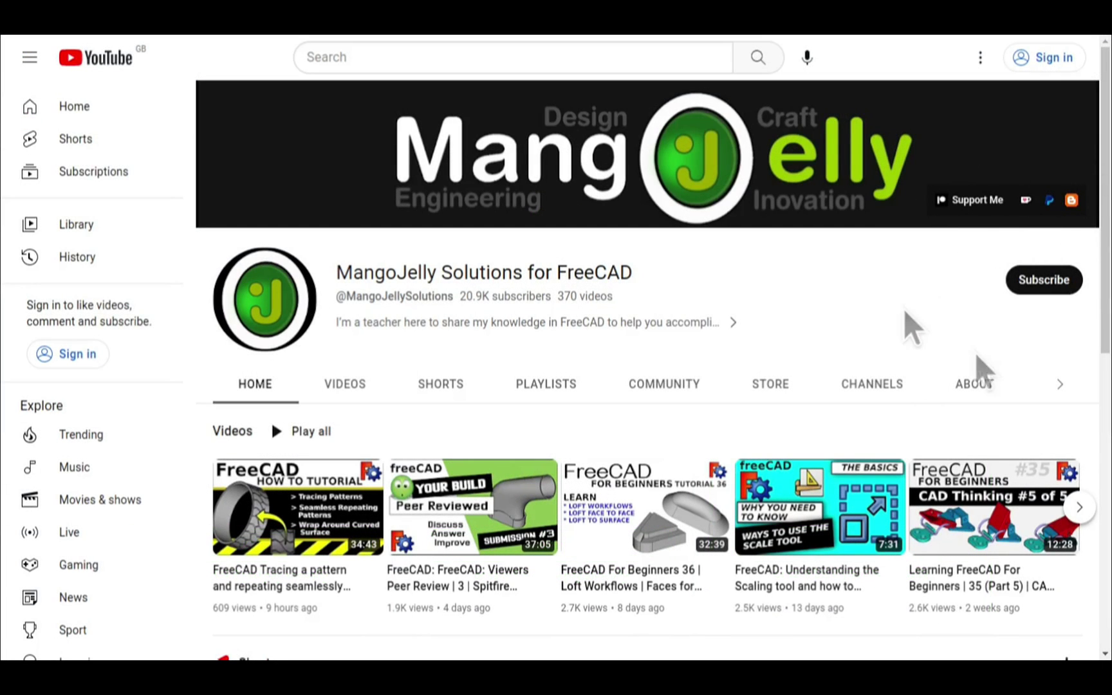
- Show the channel's About tab and highlight the donation URLs
left_click(974, 386)
scroll(238, 505, "down", 3)
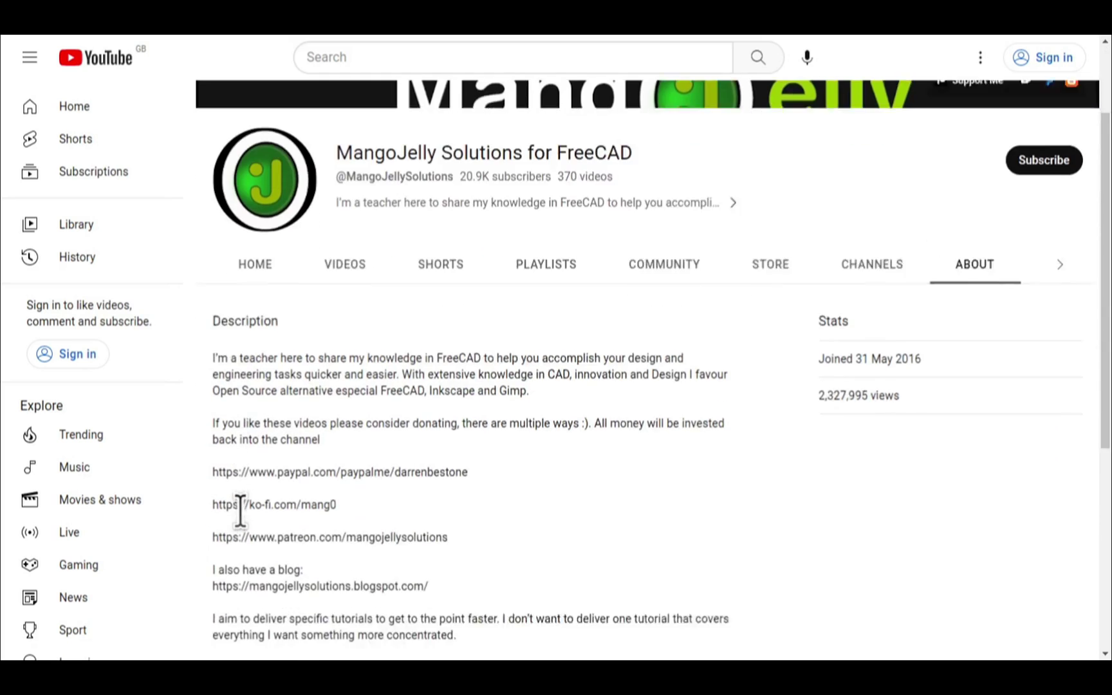
left_click_drag(476, 470, 214, 397)
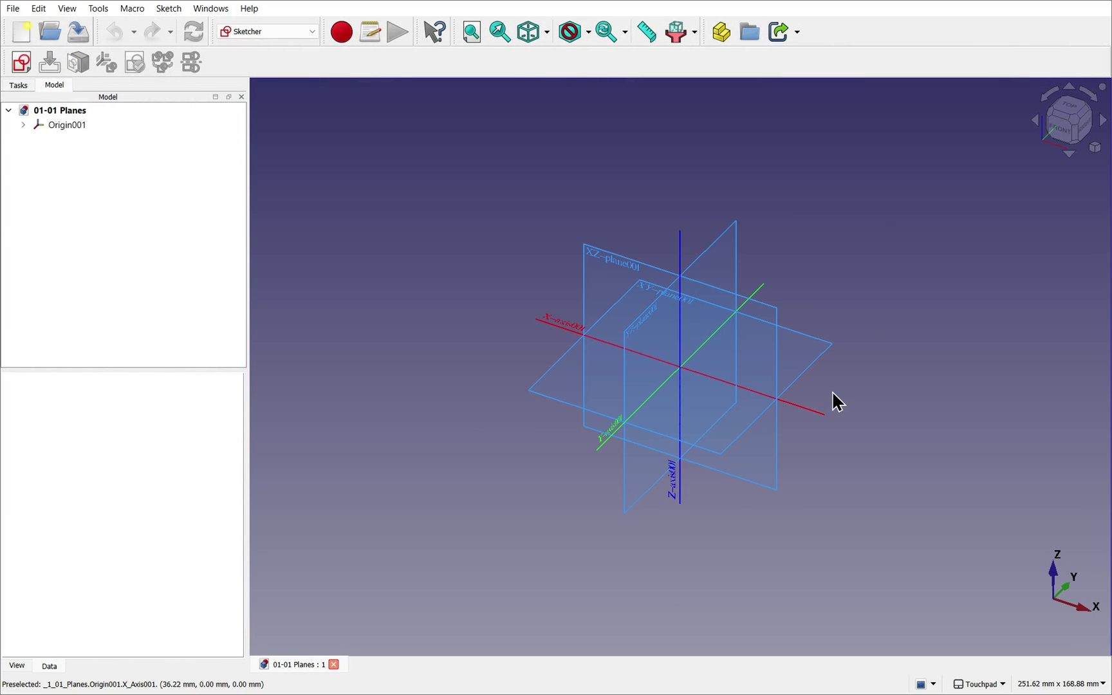
- Pan and rotate the origin planes, then view them straight from the top
scroll(837, 402, "up", 5)
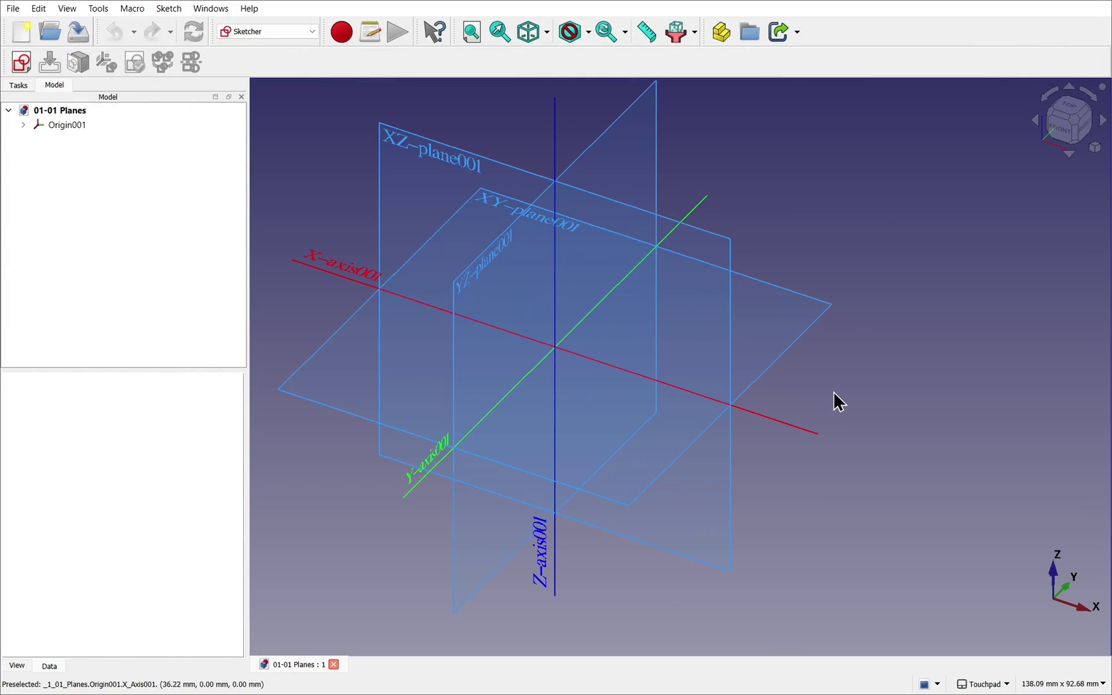
left_click_drag(834, 400, 954, 397, "shift")
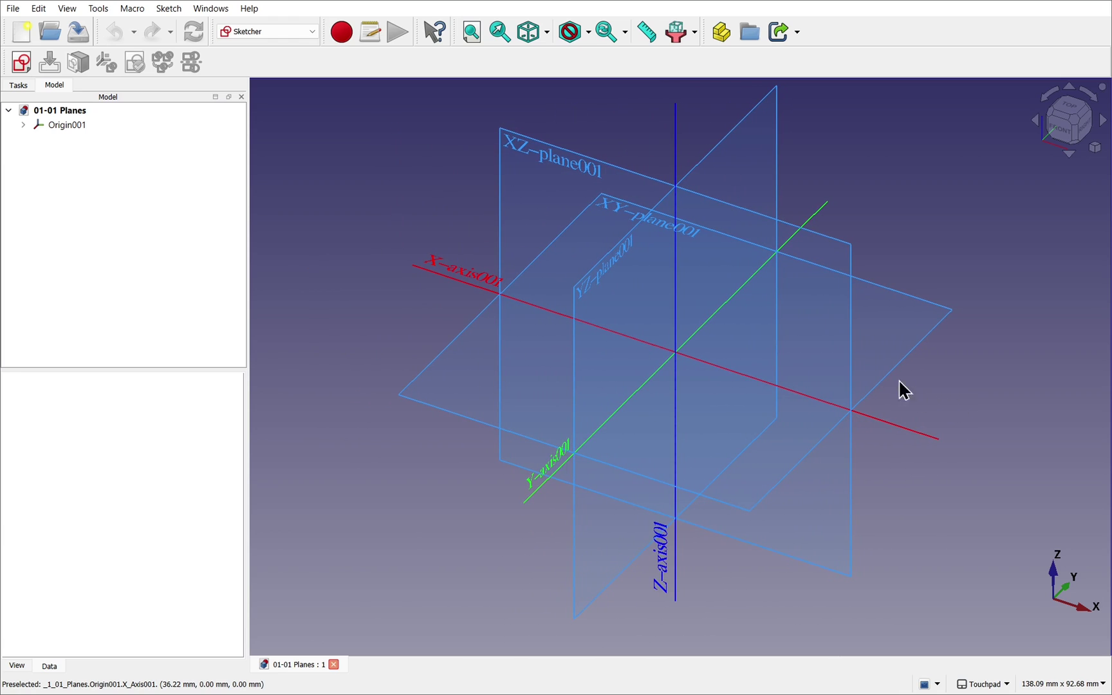
left_click_drag(901, 389, 610, 214, "alt")
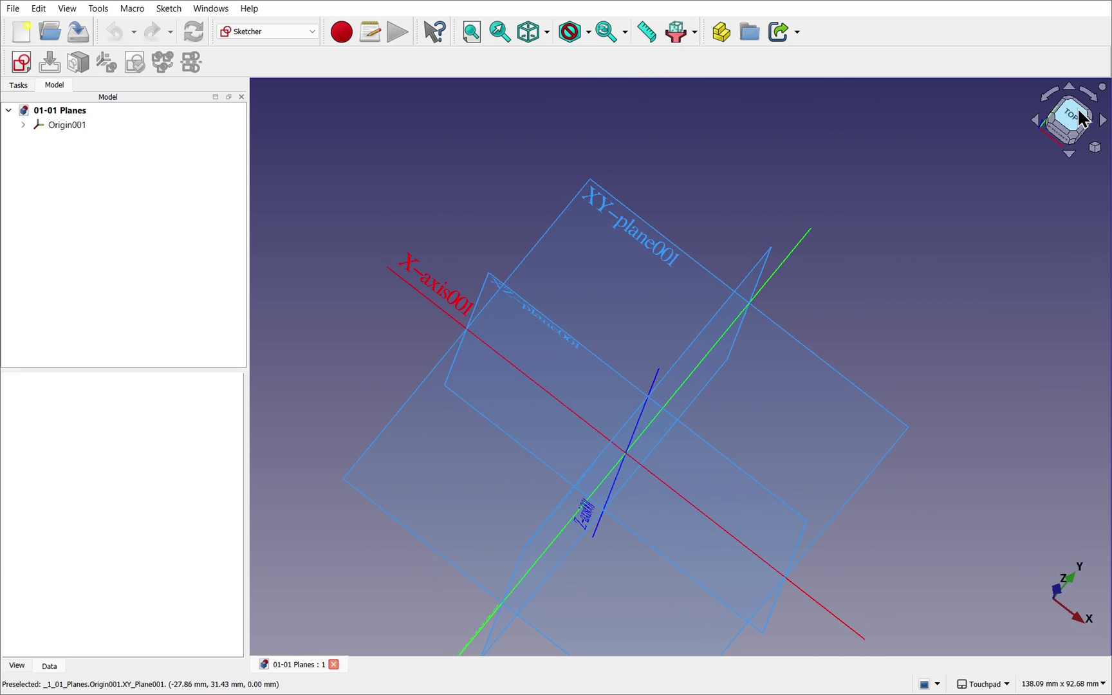
left_click(1082, 119)
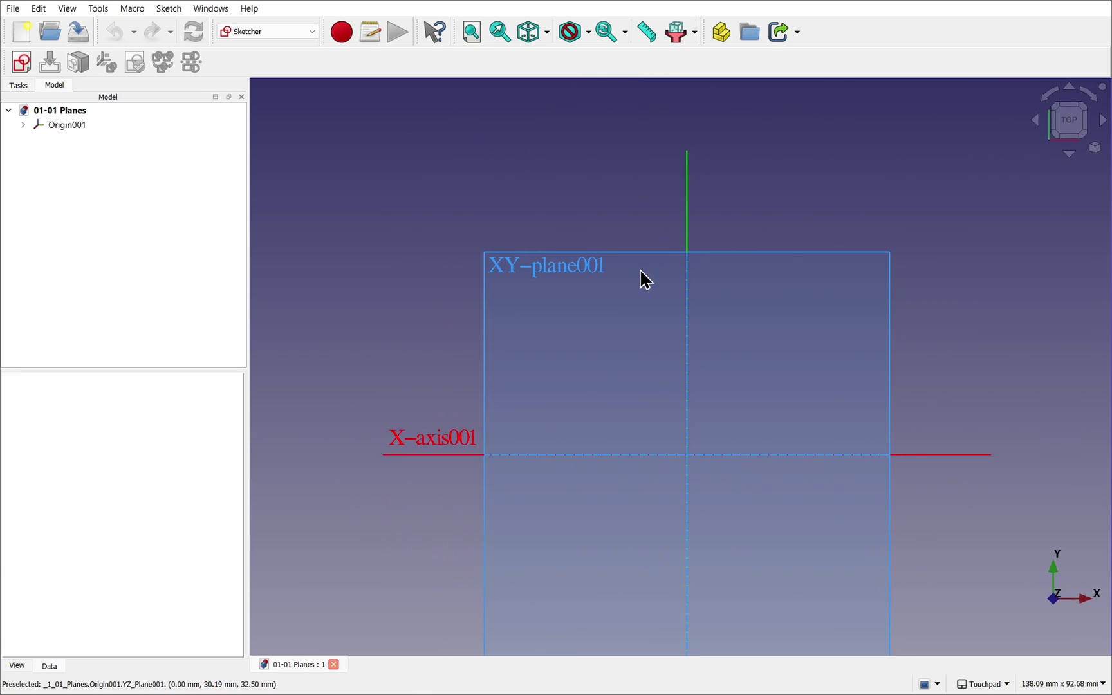
scroll(645, 280, "down", 2)
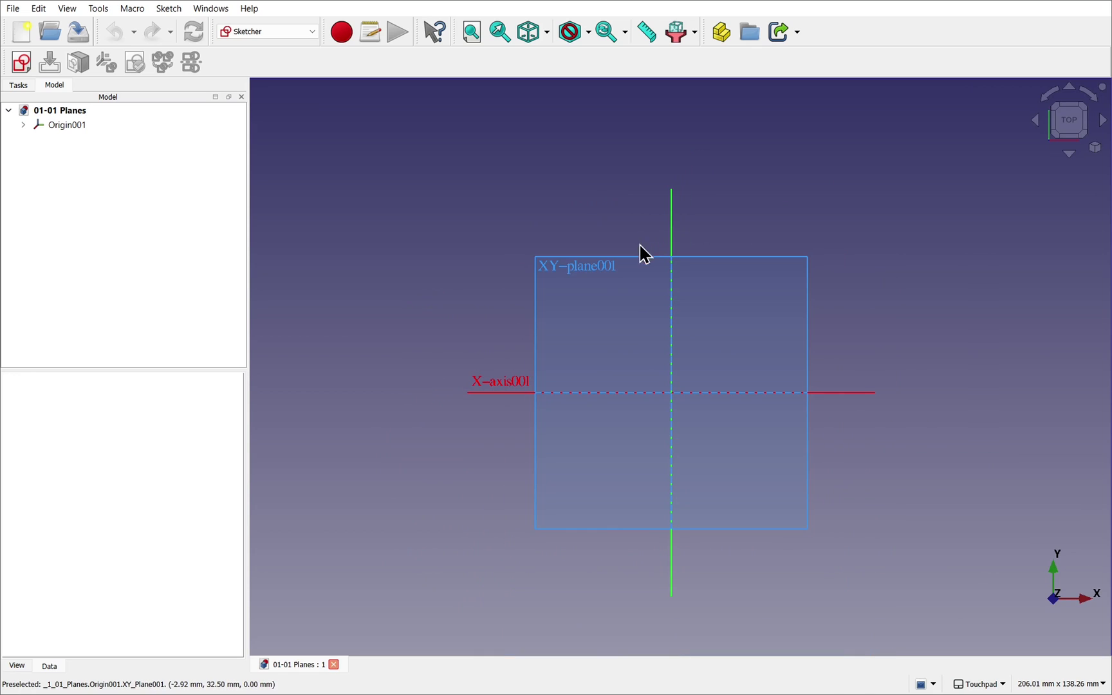
- Orbit the planes to face the XZ plane, view from the front, then tilt top-down
left_click_drag(644, 245, 725, 248, "alt")
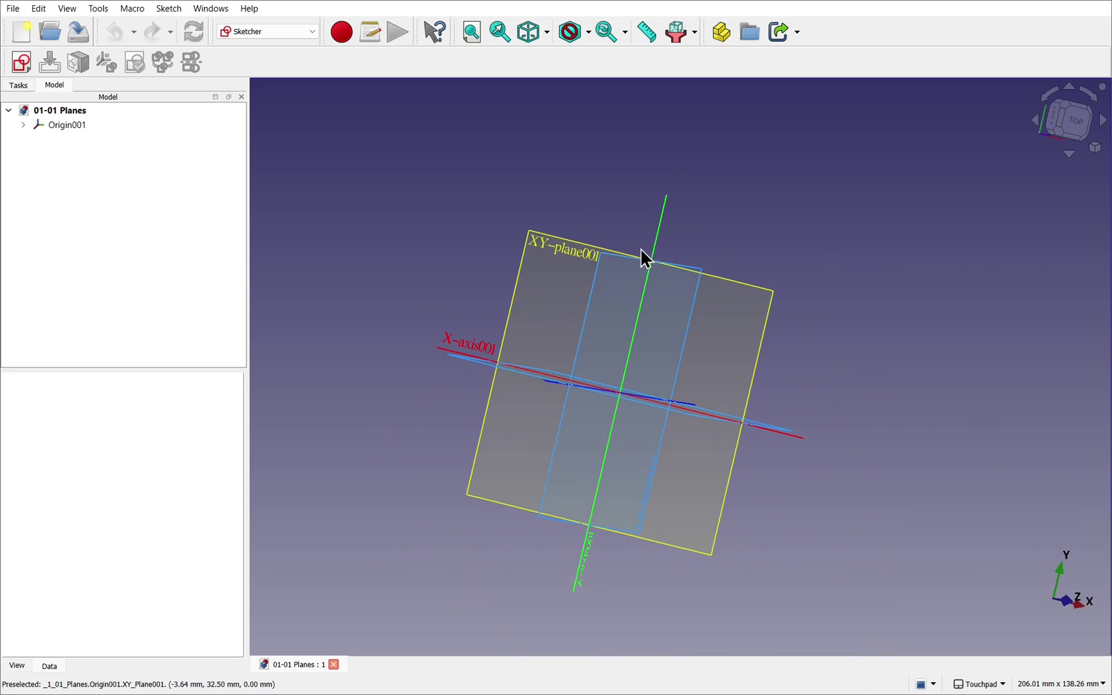
left_click_drag(641, 251, 600, 570, "alt")
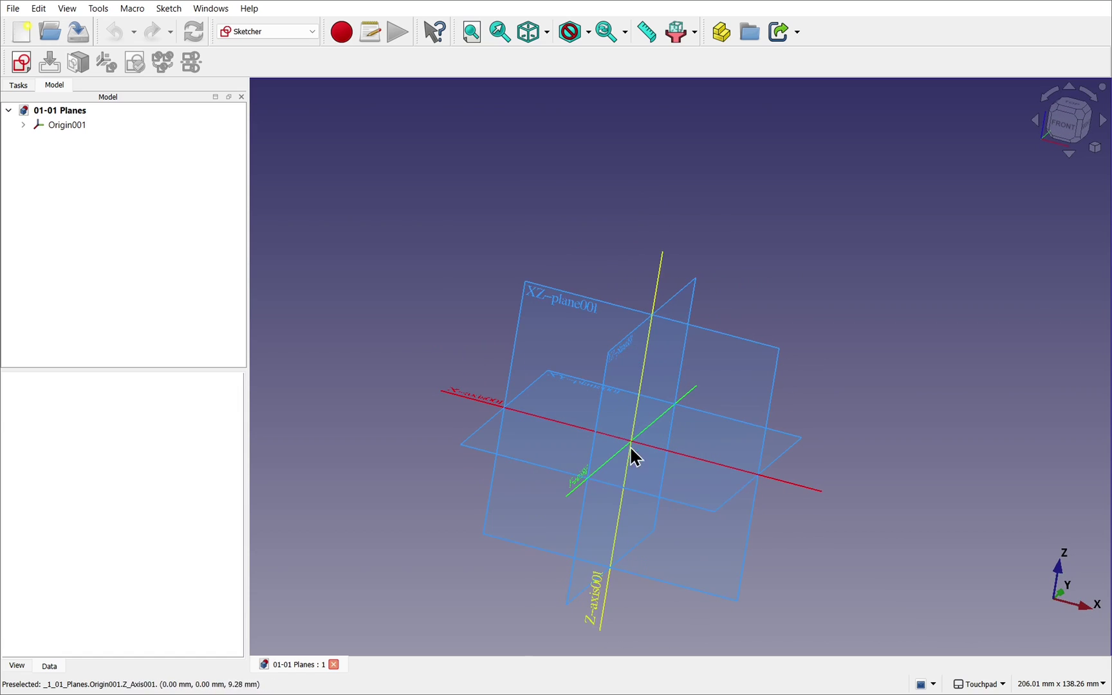
left_click_drag(628, 382, 644, 341, "alt")
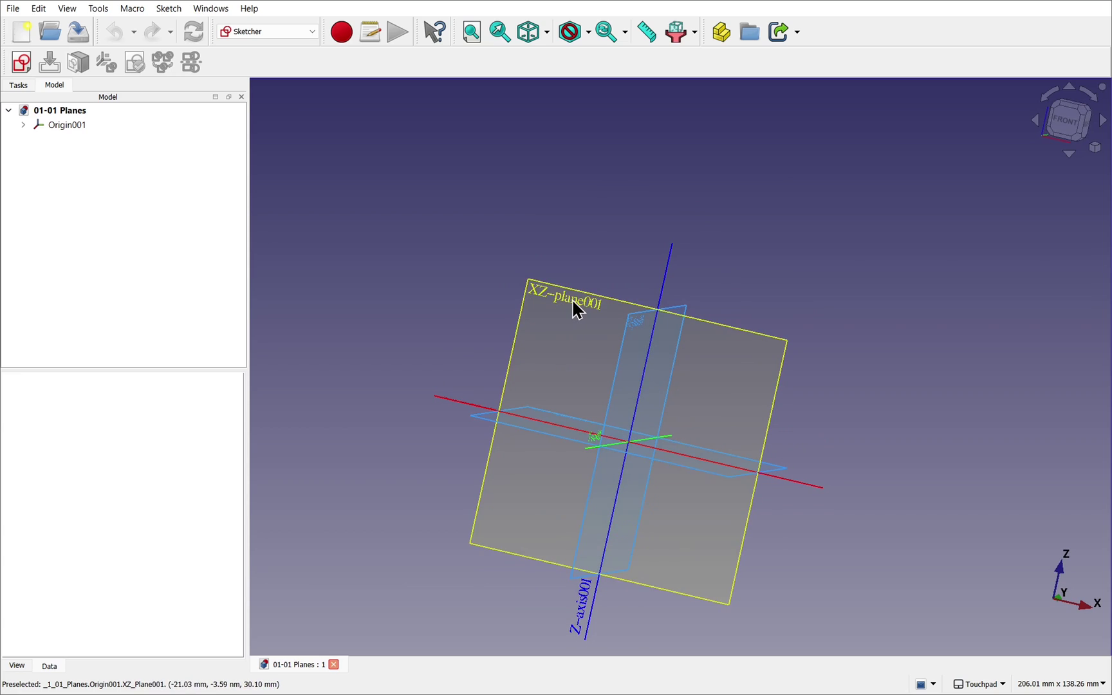
left_click(1063, 119)
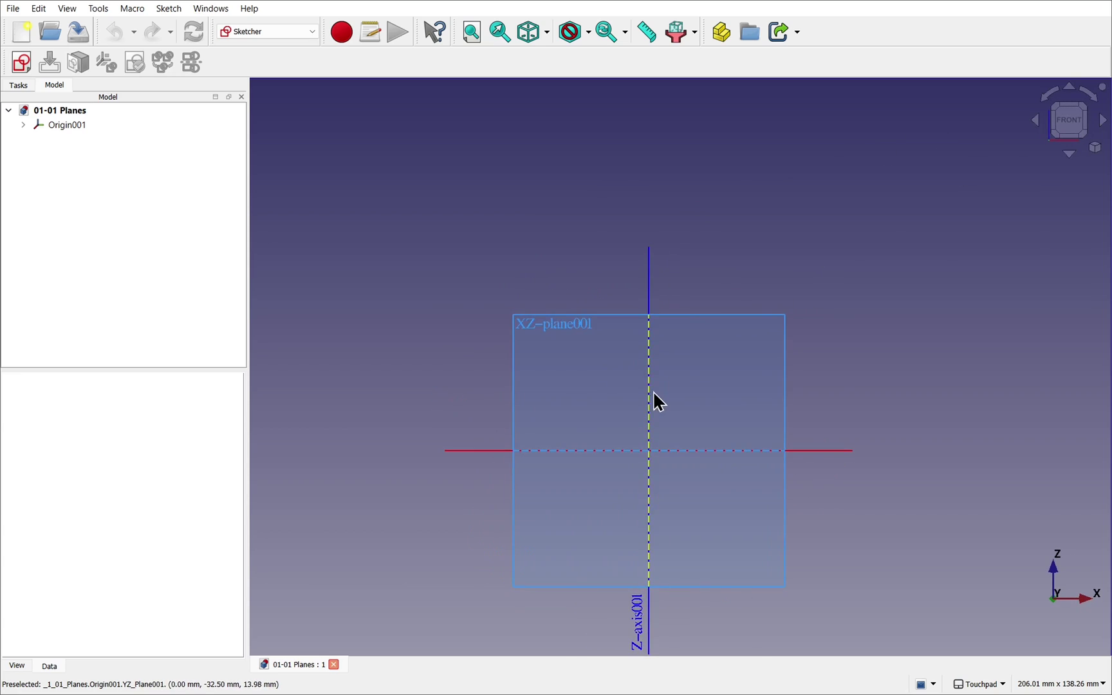
left_click_drag(658, 400, 648, 288, "shift")
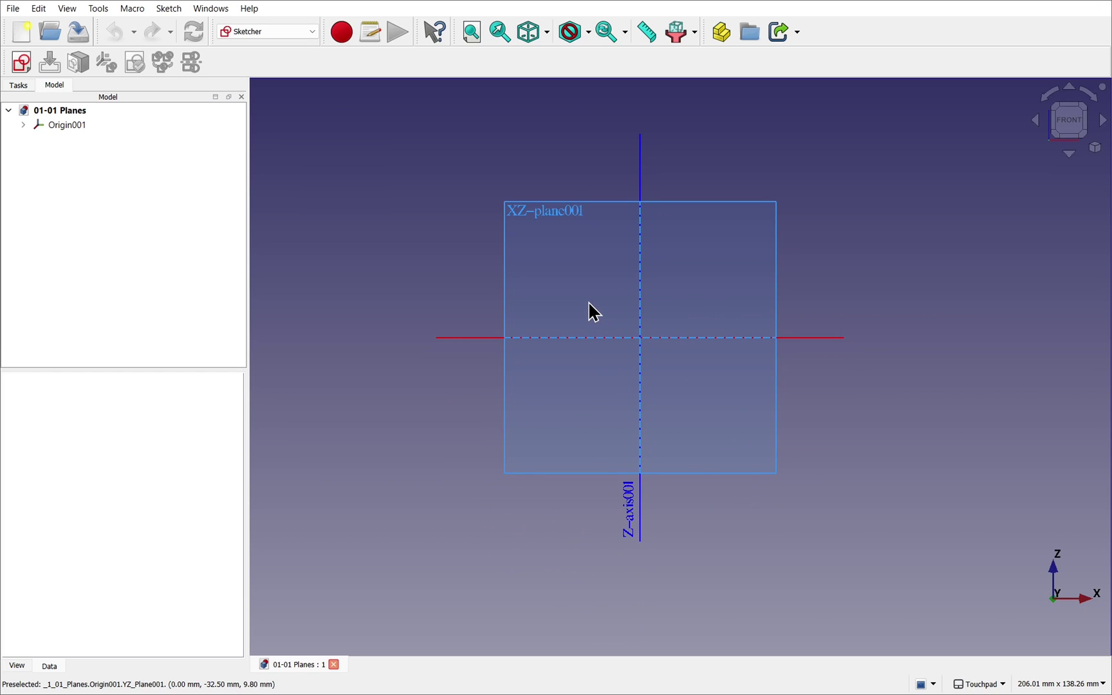
left_click_drag(592, 312, 607, 271, "alt")
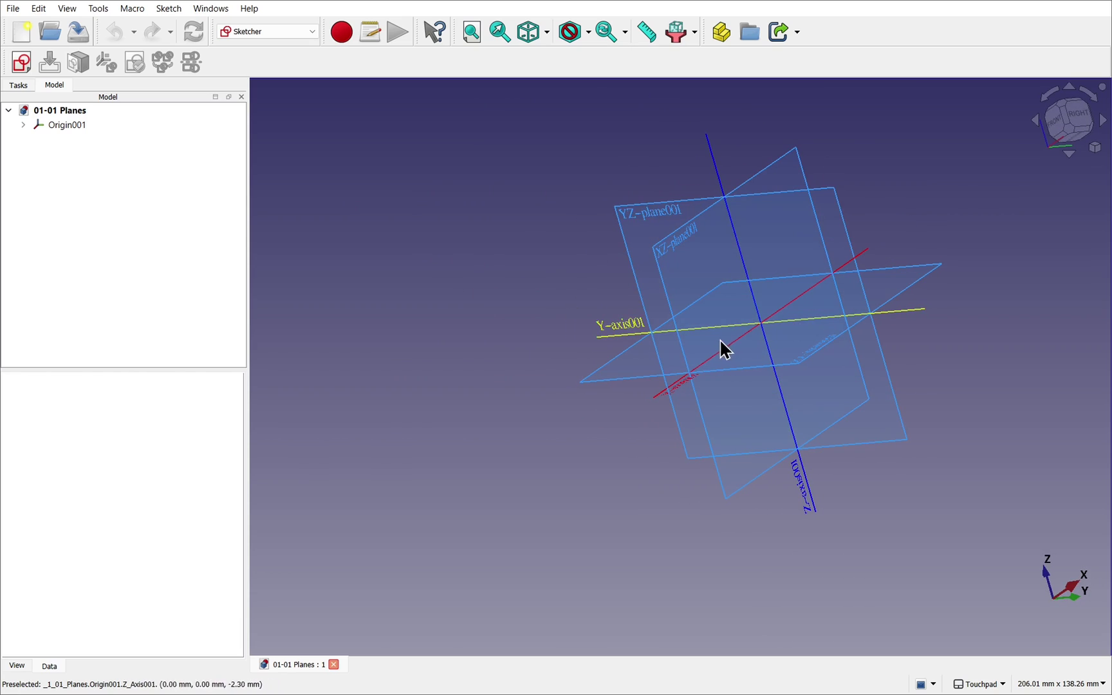
left_click_drag(764, 422, 686, 444, "alt")
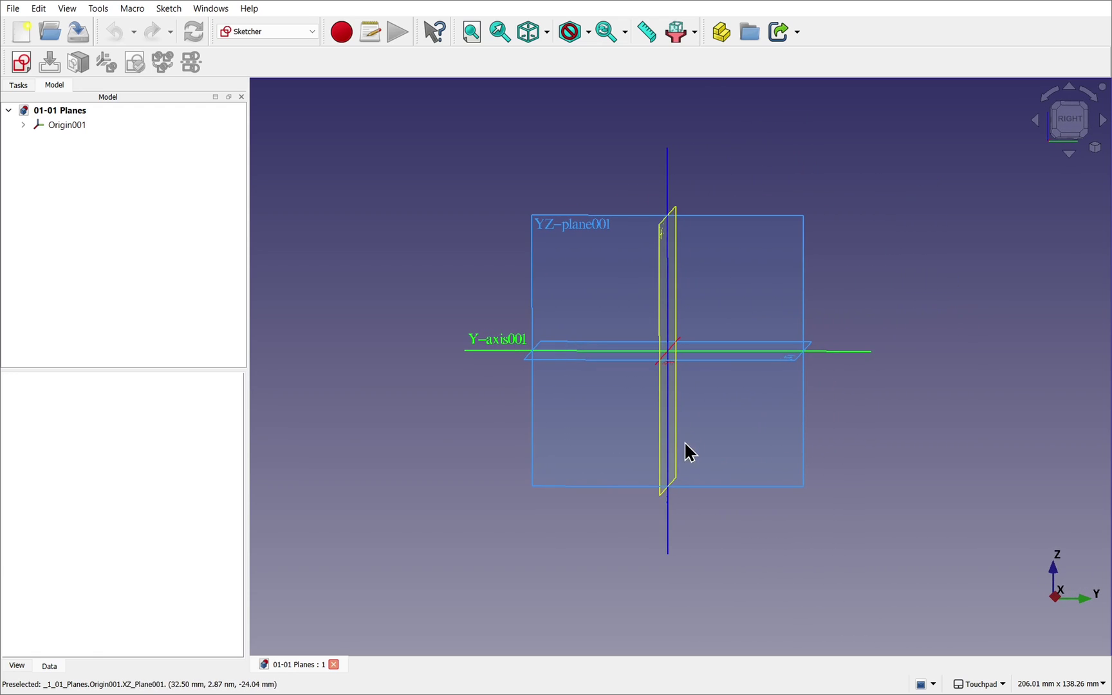
left_click_drag(561, 377, 603, 257, "alt")
left_click_drag(695, 278, 605, 474, "alt")
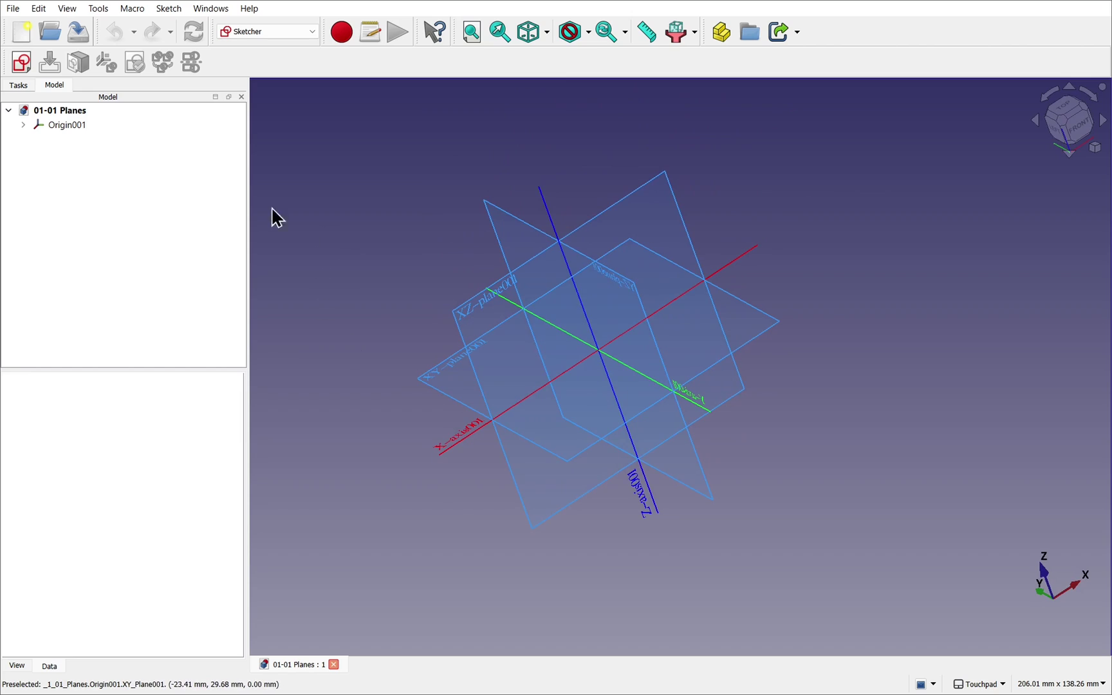
- Create a sketch on the XY plane and draw a rectangle around the origin
left_click(20, 62)
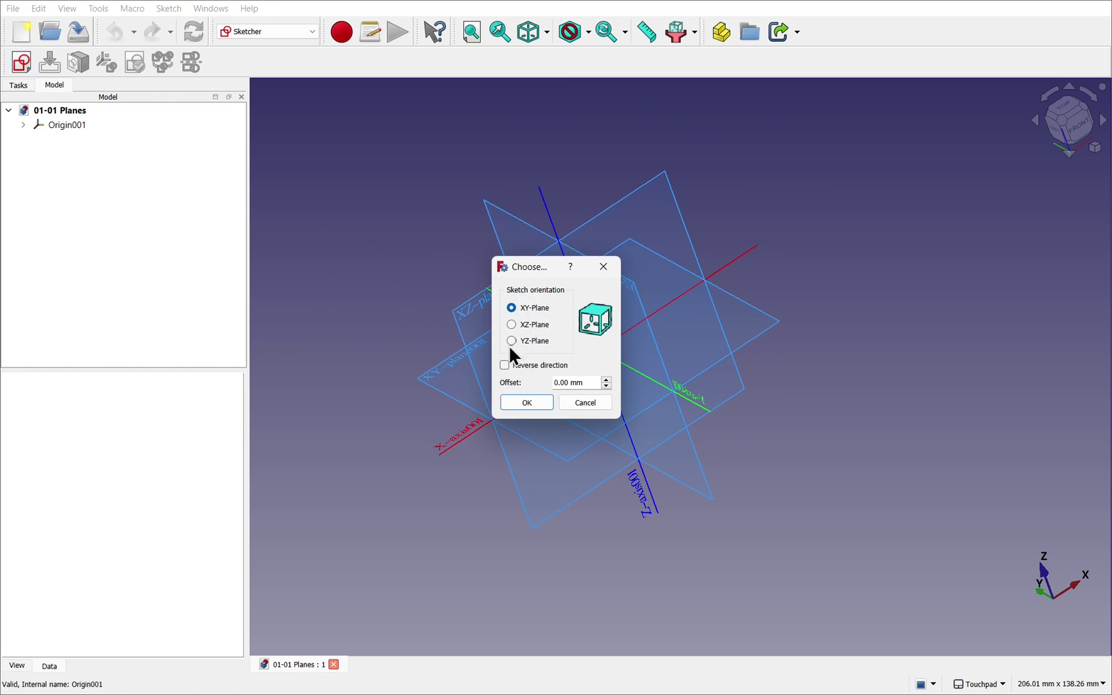
left_click(533, 408)
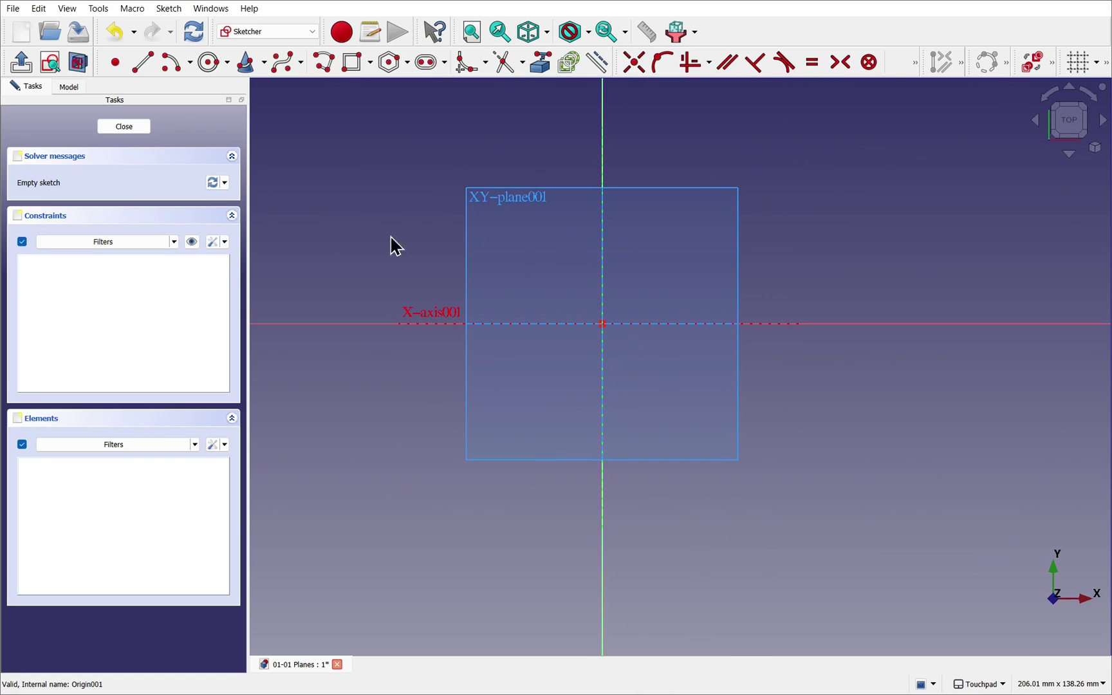
left_click(350, 64)
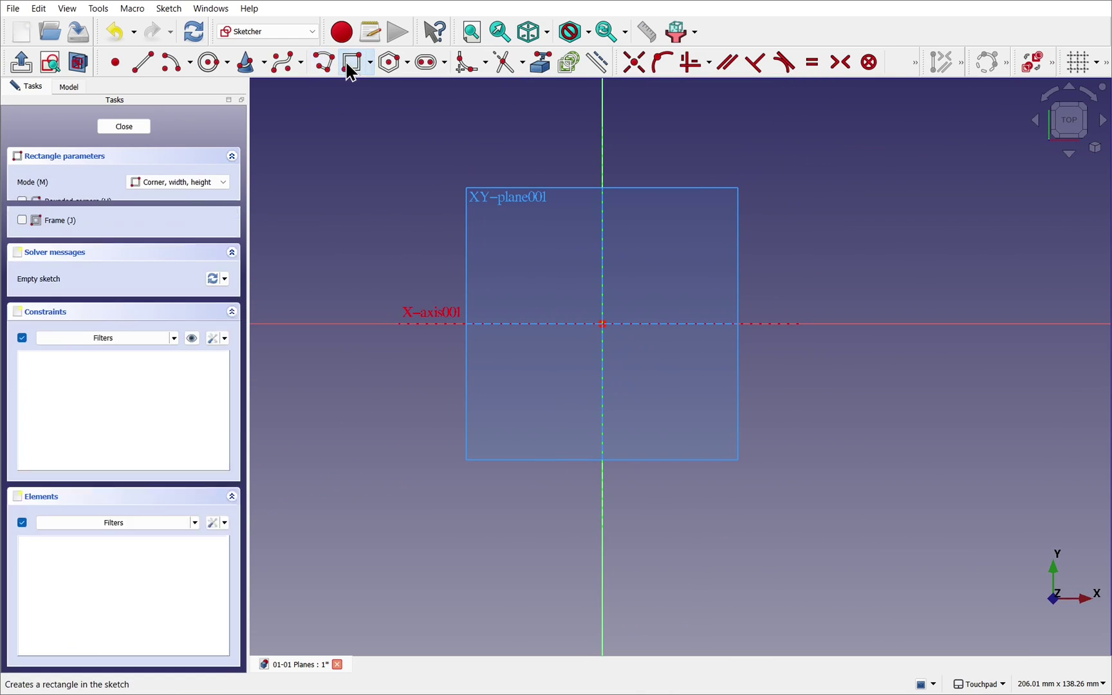
left_click(526, 253)
left_click(678, 400)
- Close the rectangle sketch and view it straight from the top
mouse_move(653, 420)
middle_mouse_down()
mouse_move(626, 340)
mouse_move(638, 307)
middle_mouse_up()
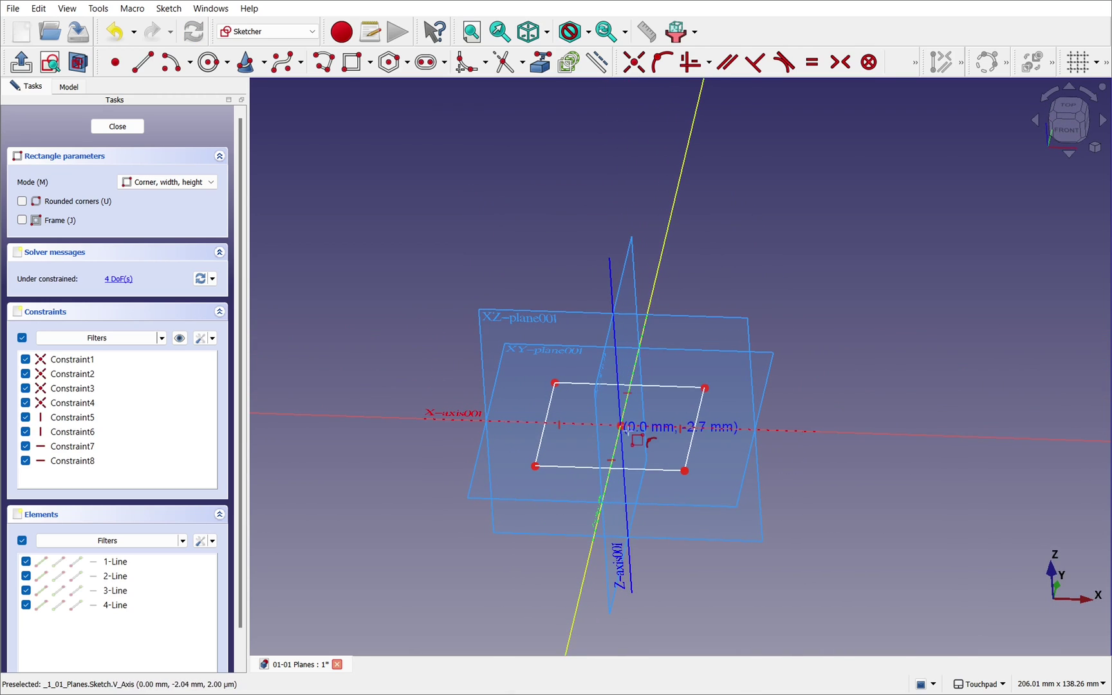
scroll(637, 425, "down", 2)
scroll(627, 430, "up", 5)
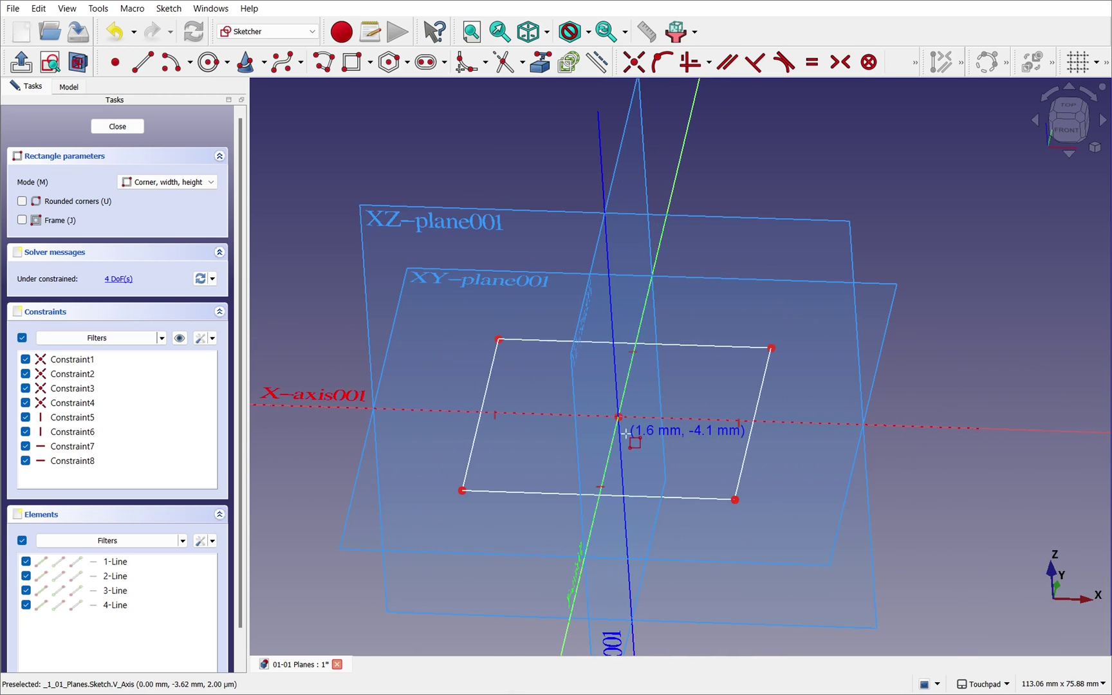
mouse_move(633, 426)
middle_mouse_down()
mouse_move(645, 407)
mouse_move(487, 350)
middle_mouse_up()
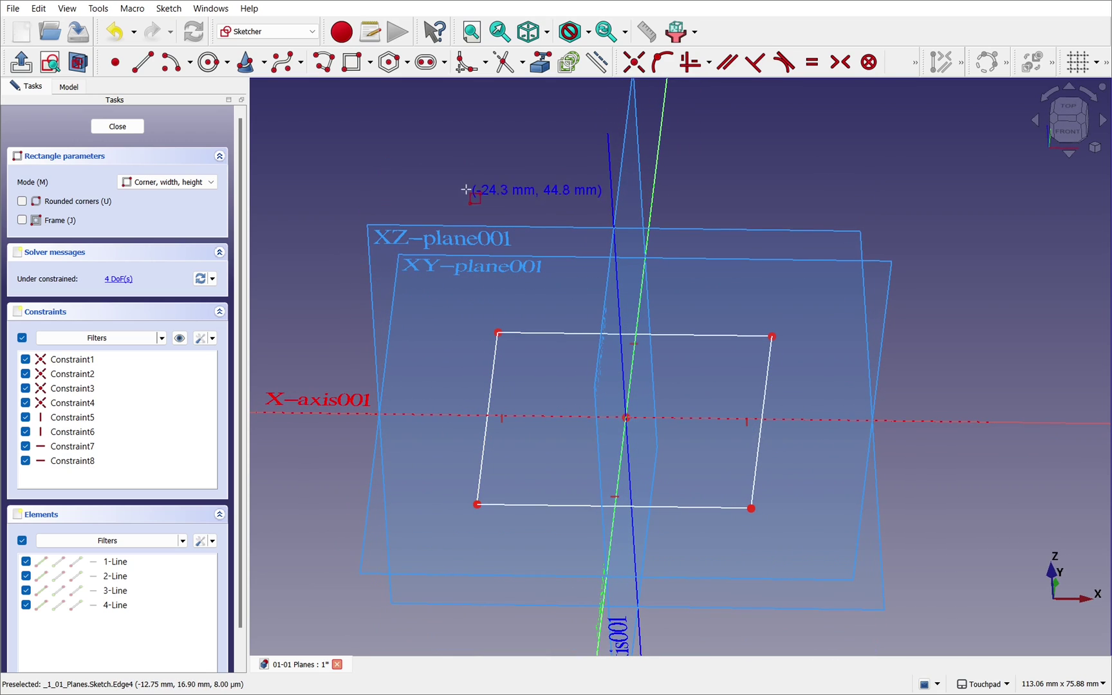
left_click(139, 127)
mouse_move(1037, 142)
left_mouse_down()
mouse_move(1050, 174)
mouse_move(1064, 128)
left_mouse_up()
left_click(1068, 121)
scroll(926, 342, "down", 5)
- Orbit the Planes view from the top through the front to a tilted frontal view
mouse_move(925, 342)
left_mouse_down()
mouse_move(893, 238)
mouse_move(906, 179)
left_mouse_up()
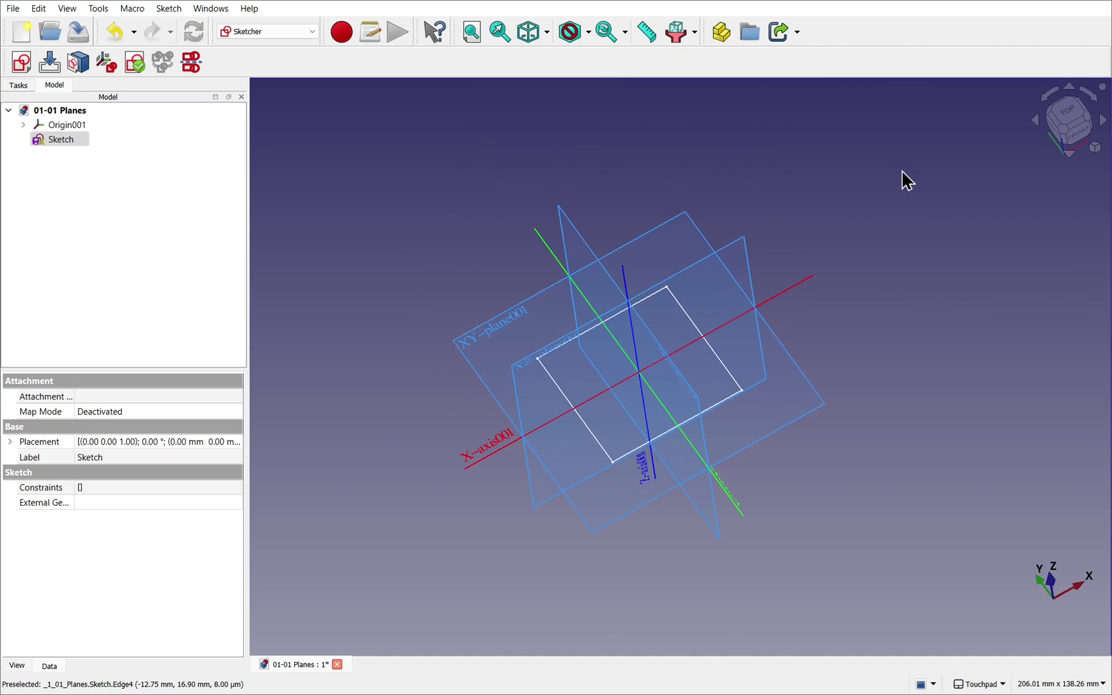
left_click(1085, 145)
left_click_drag(903, 295, 987, 164)
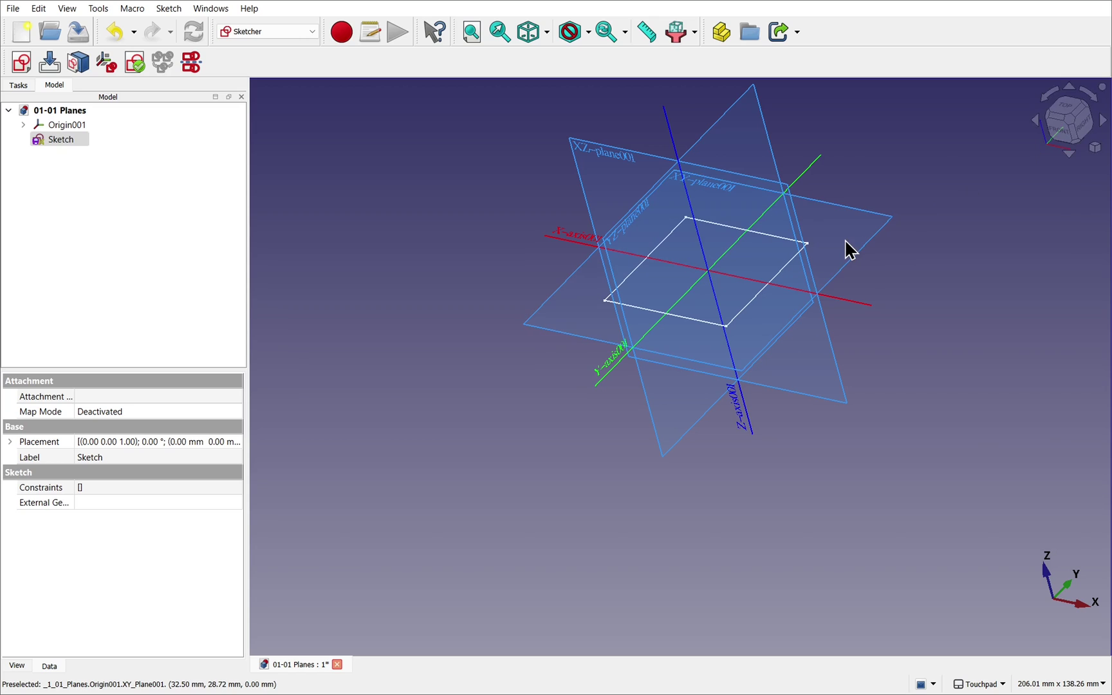
left_click_drag(859, 293, 906, 291)
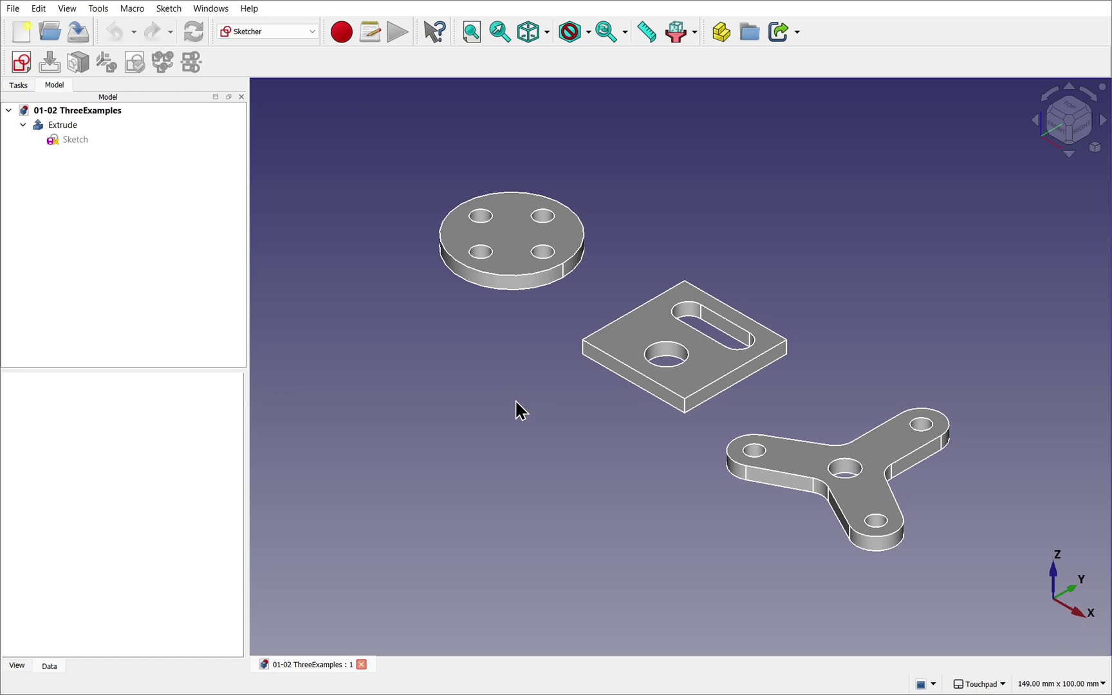
- Inspect the single Sketch behind the Extrude, then return to the three solids
double_click(76, 140)
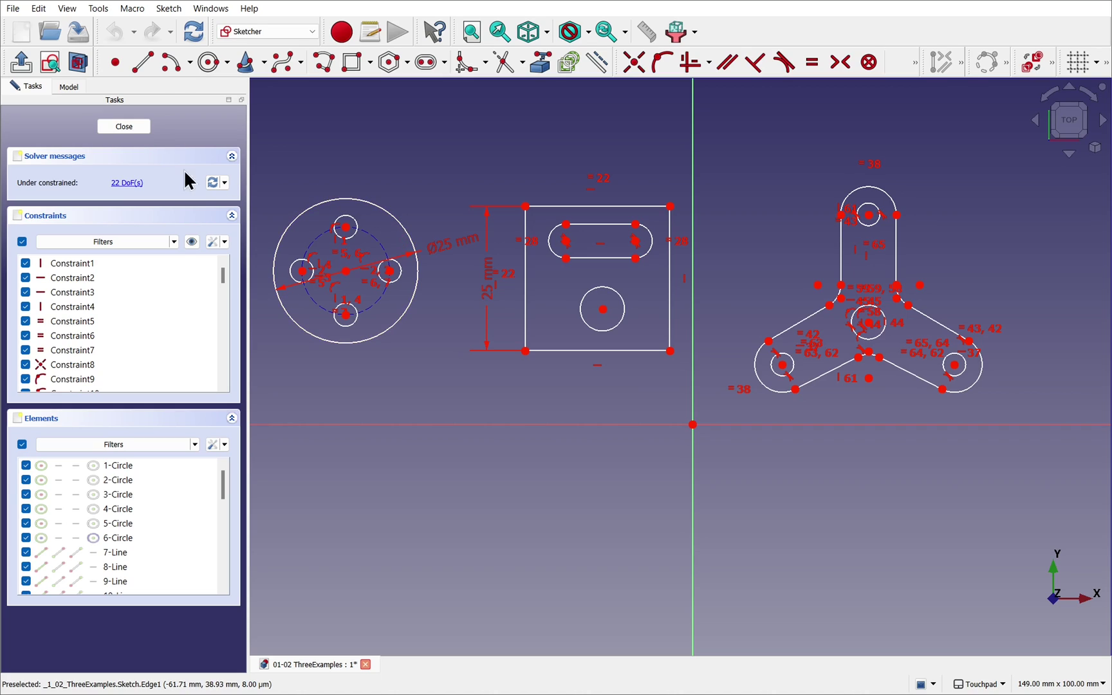
left_click(125, 130)
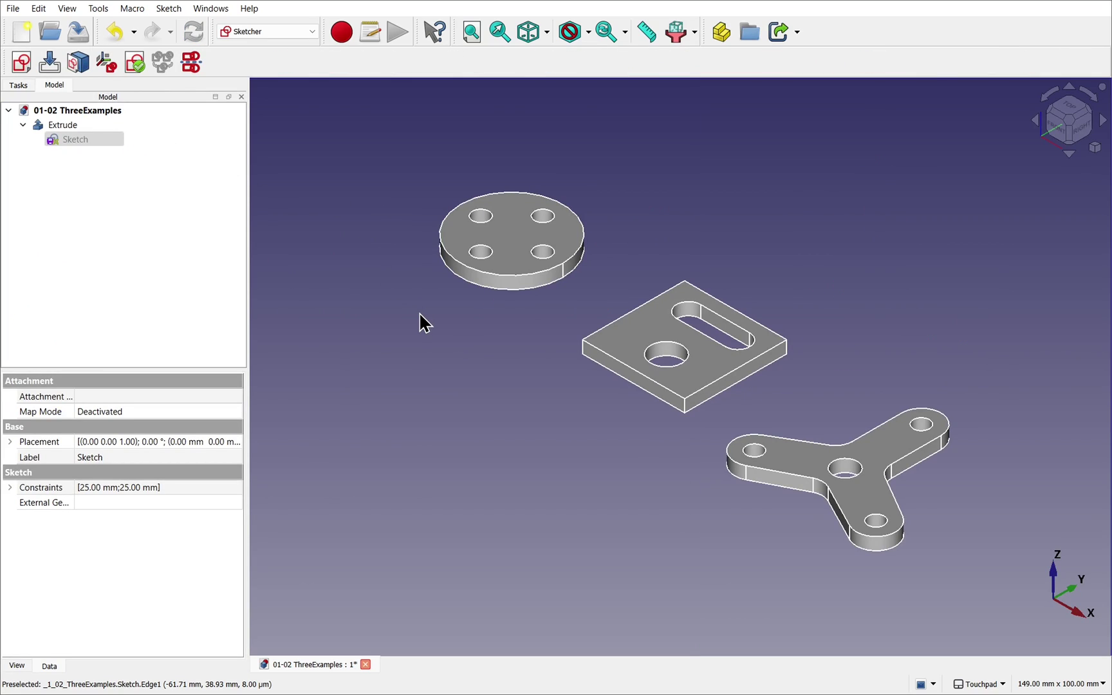
left_click_drag(396, 267, 464, 268, "alt")
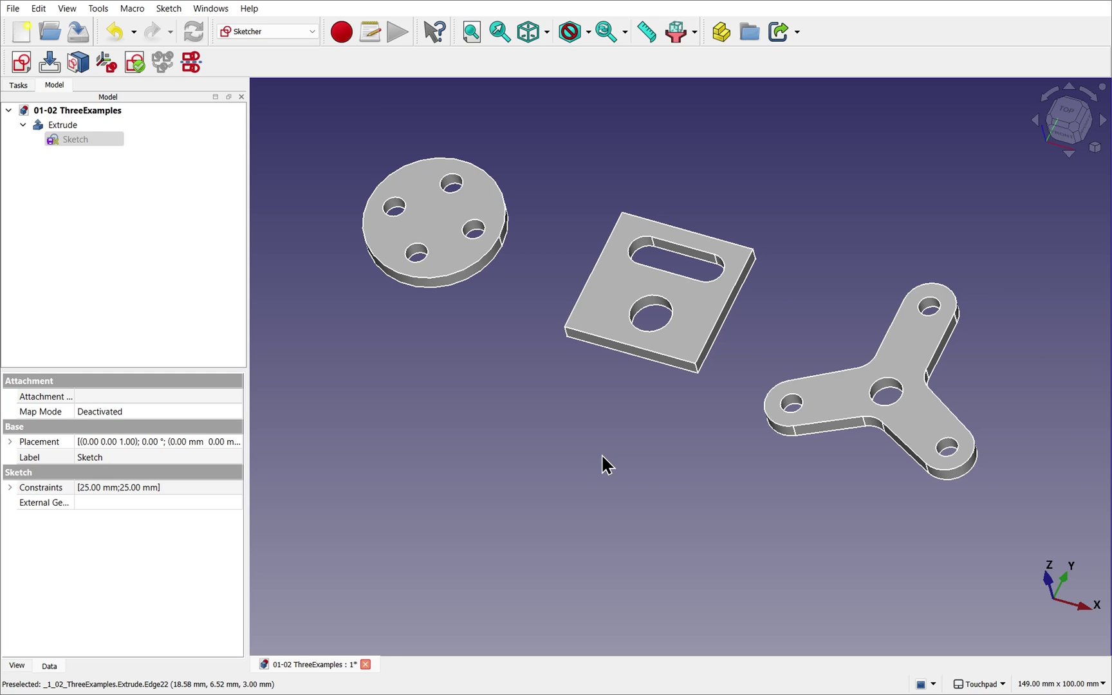
- View the three plates straight from above and centre them in the view
middle_click_drag(683, 494, 676, 469)
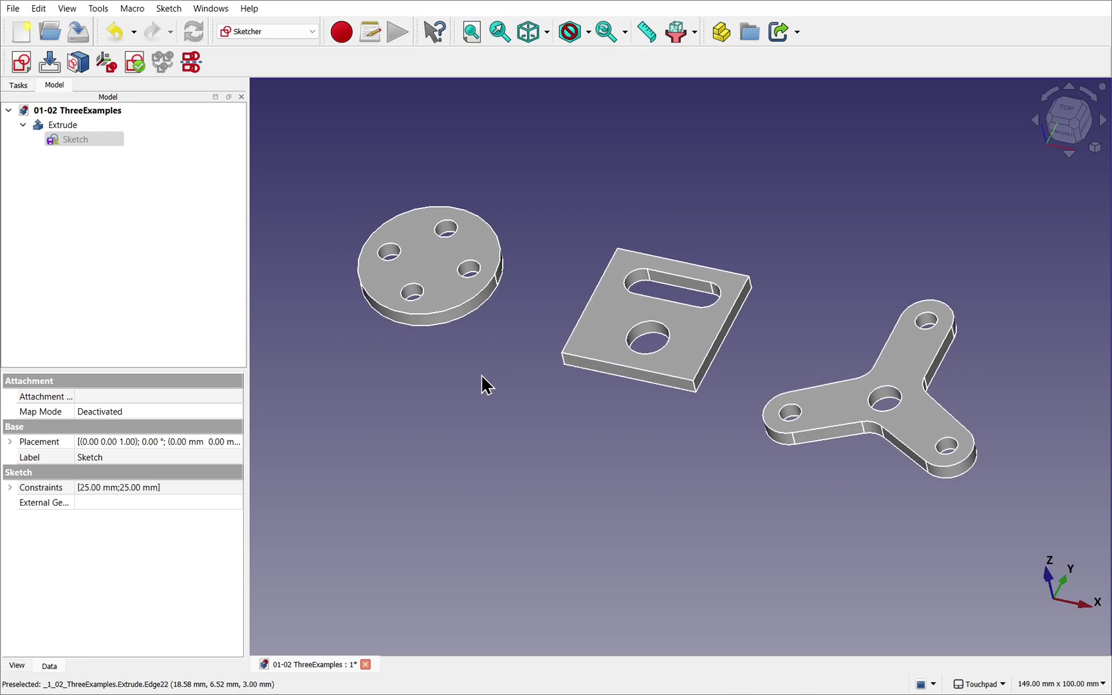
middle_click_drag(600, 417, 605, 451)
left_click(1060, 108)
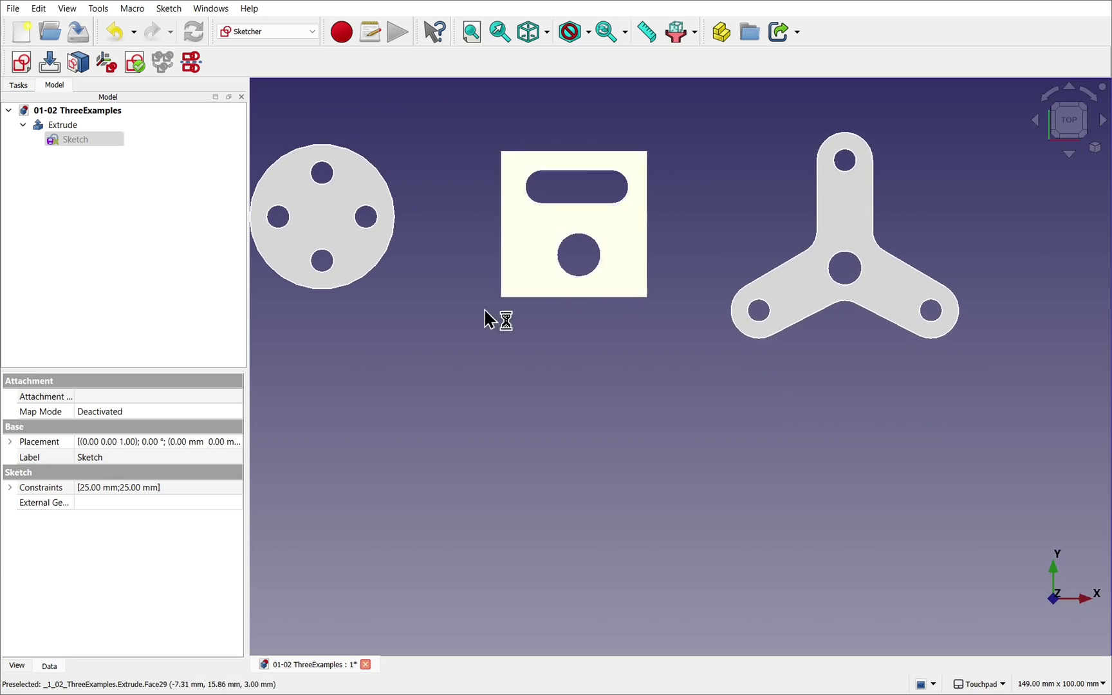
middle_click_drag(346, 299, 391, 355)
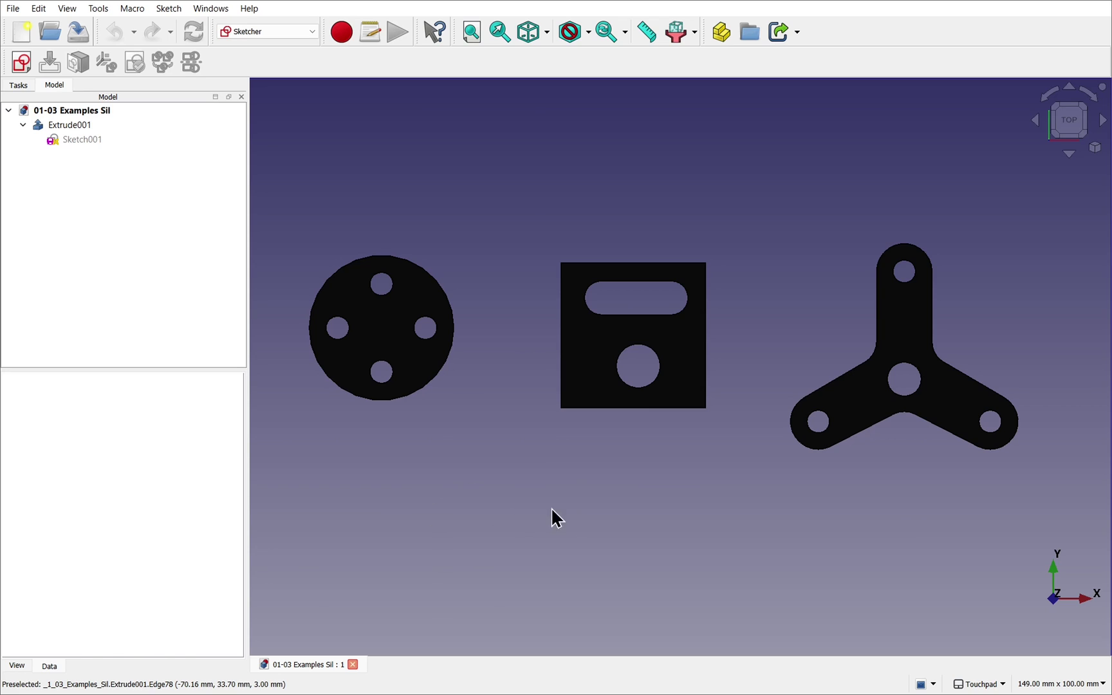
- Examine the plates' thickness from the front and an edge-on left-front view
middle_click_drag(640, 511, 655, 389)
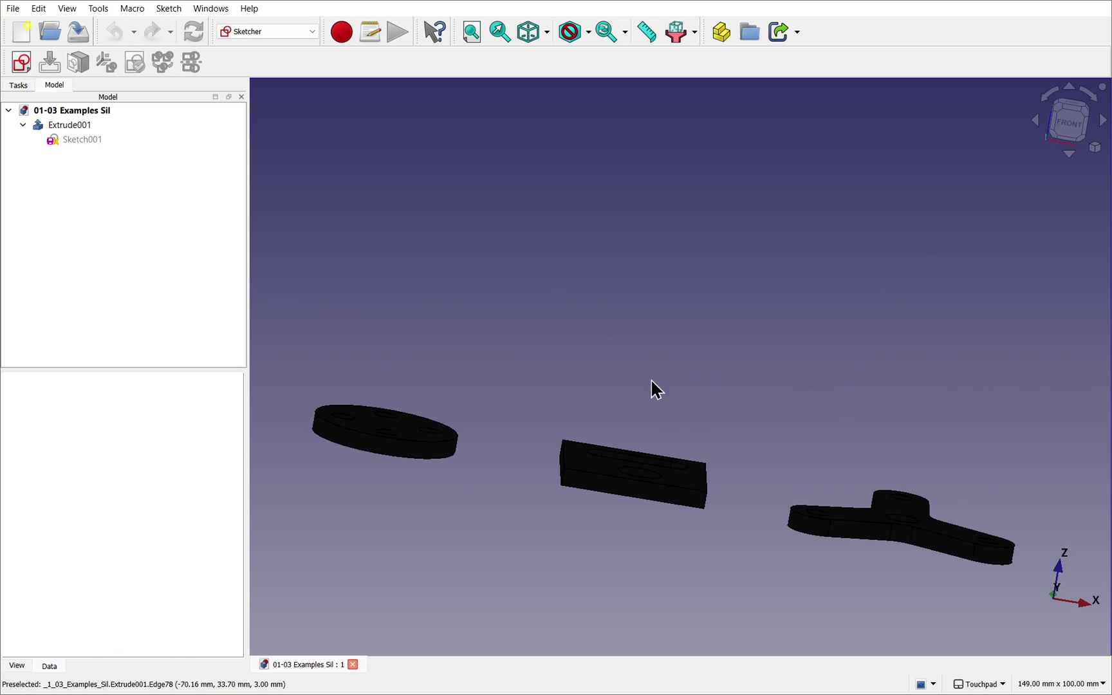
left_click(1069, 131)
middle_click_drag(608, 465, 608, 258)
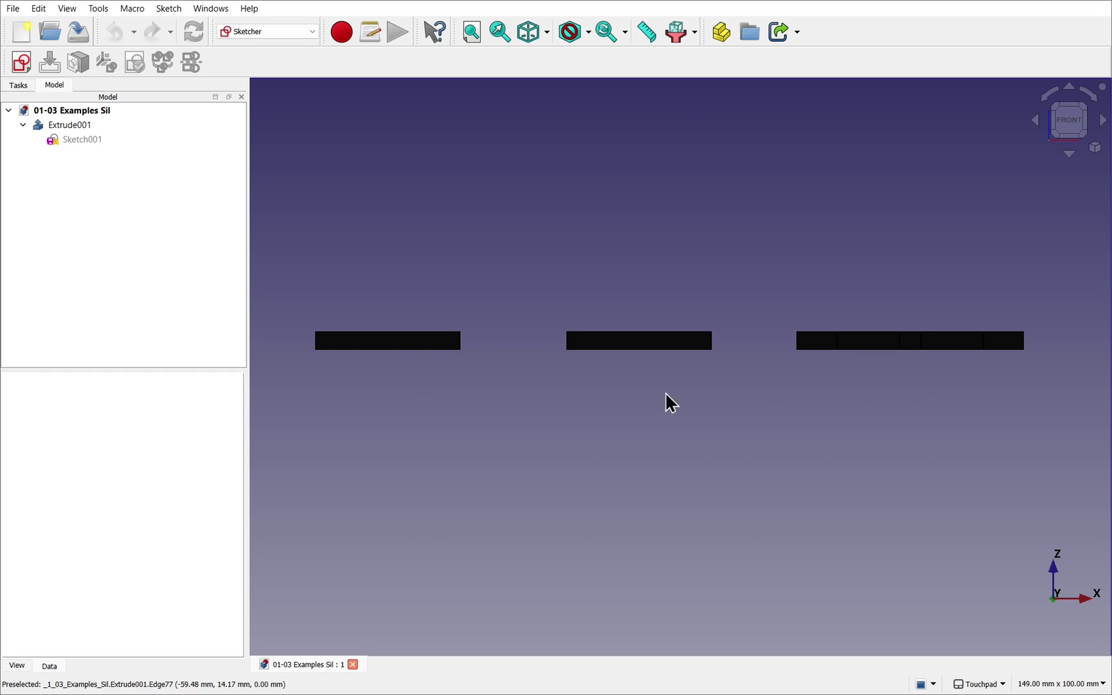
middle_click_drag(571, 386, 791, 377)
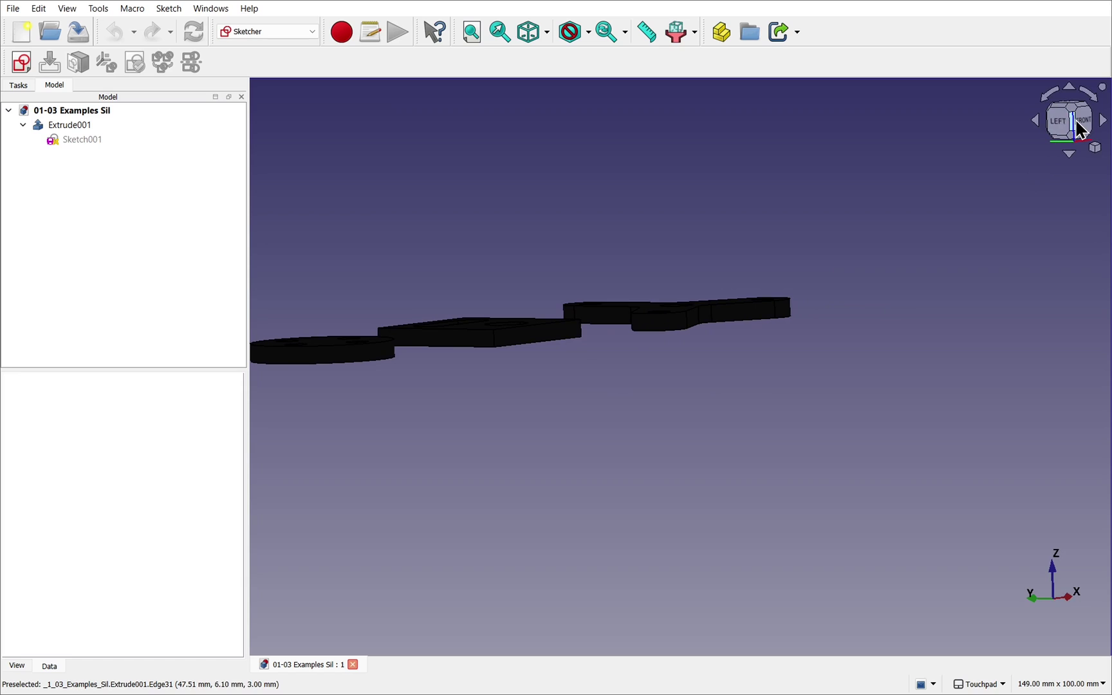
left_click(1079, 129)
middle_click_drag(652, 253, 821, 292)
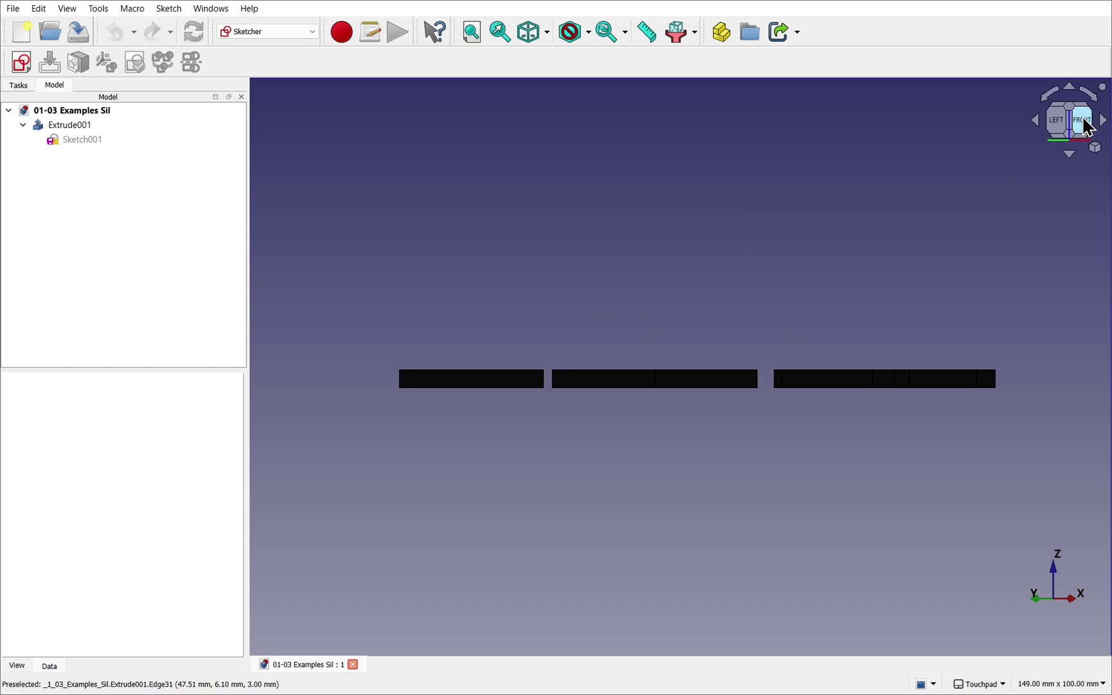
- Check the plates from rear-left, left and rear views, ending at an isometric-like angle
middle_click_drag(552, 368, 767, 345)
left_click(1063, 117)
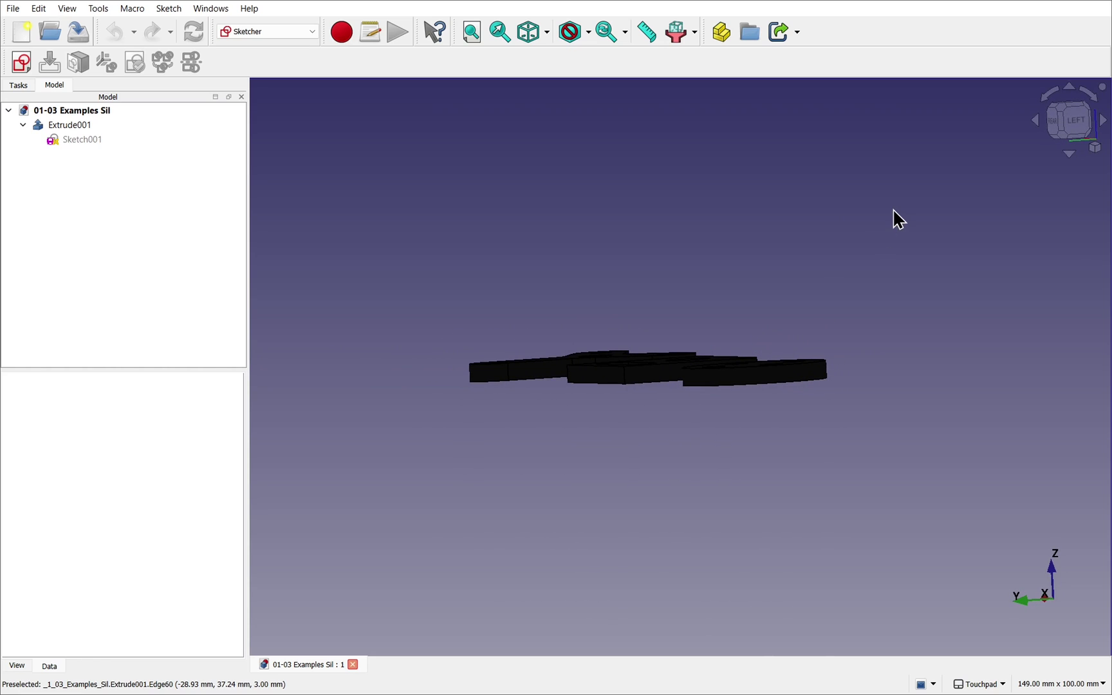
left_click(1069, 122)
middle_click_drag(756, 266, 731, 272)
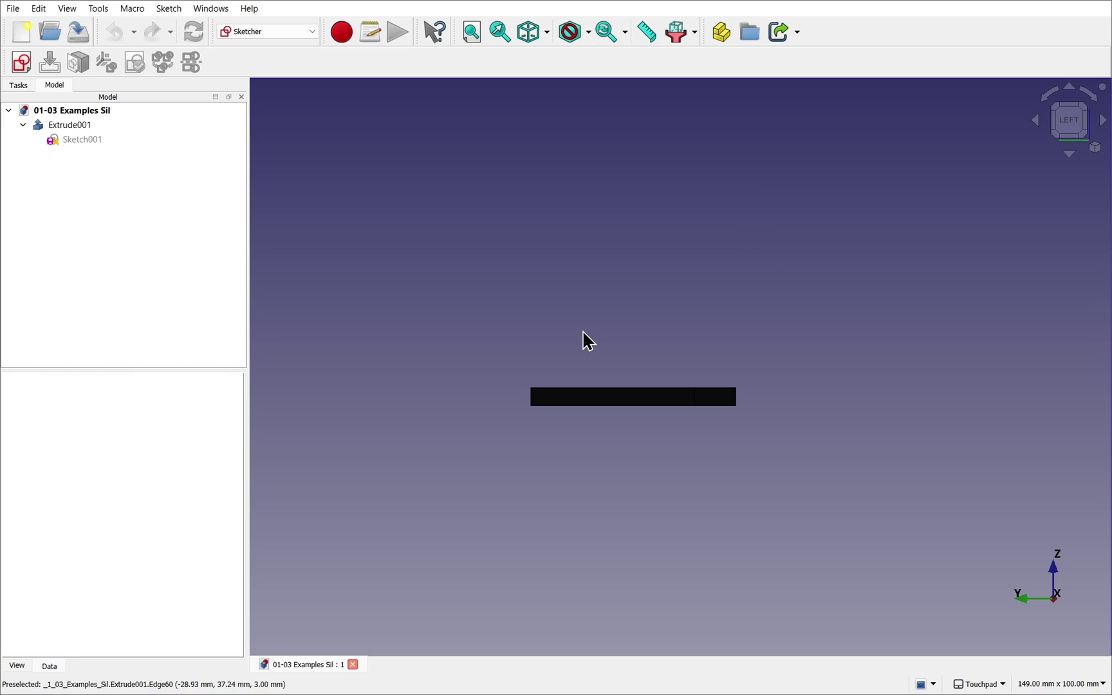
middle_click_drag(567, 370, 769, 325)
left_click(1055, 124)
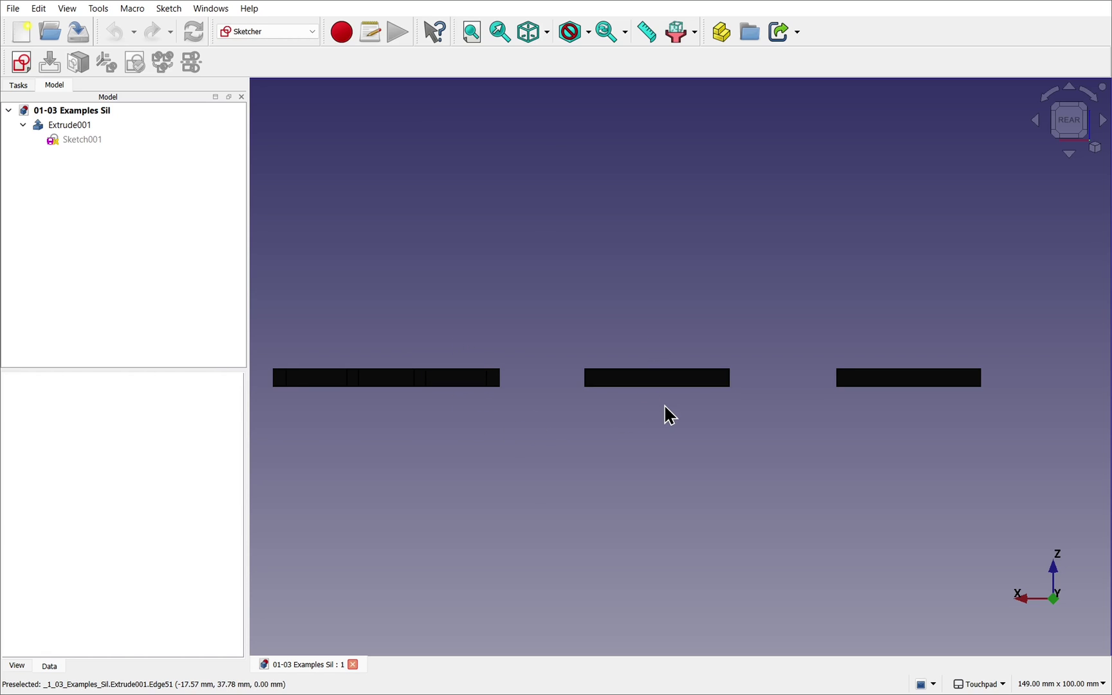
middle_click_drag(669, 415, 598, 453)
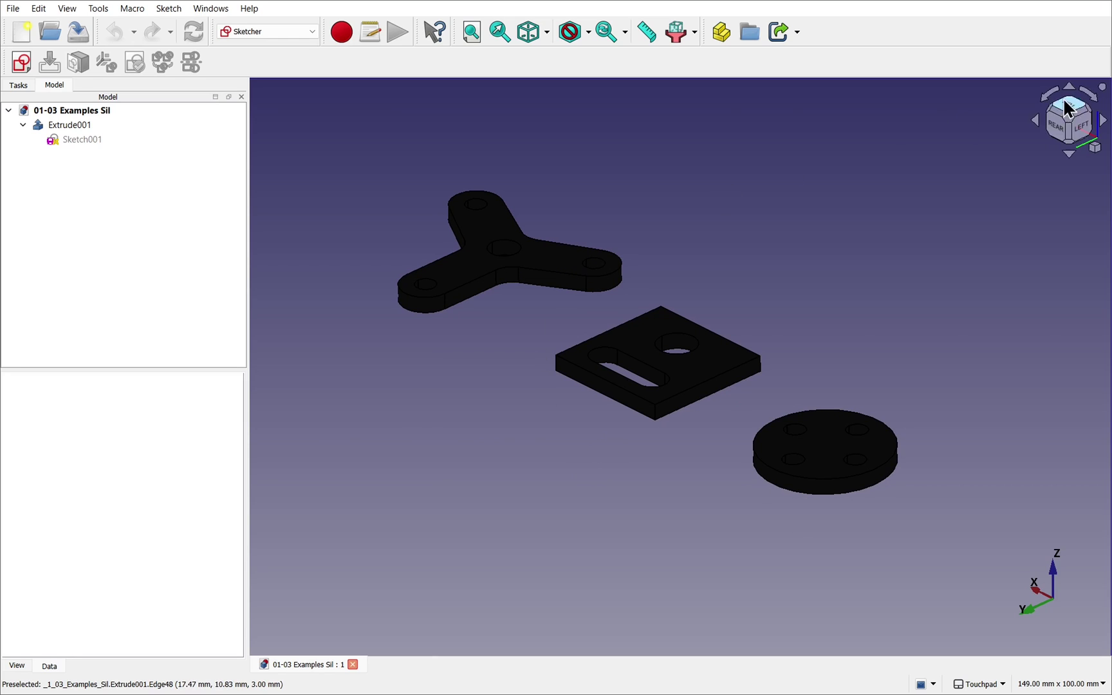
- View the parts from the top, rotated 90° so they line up horizontally
left_click(1078, 111)
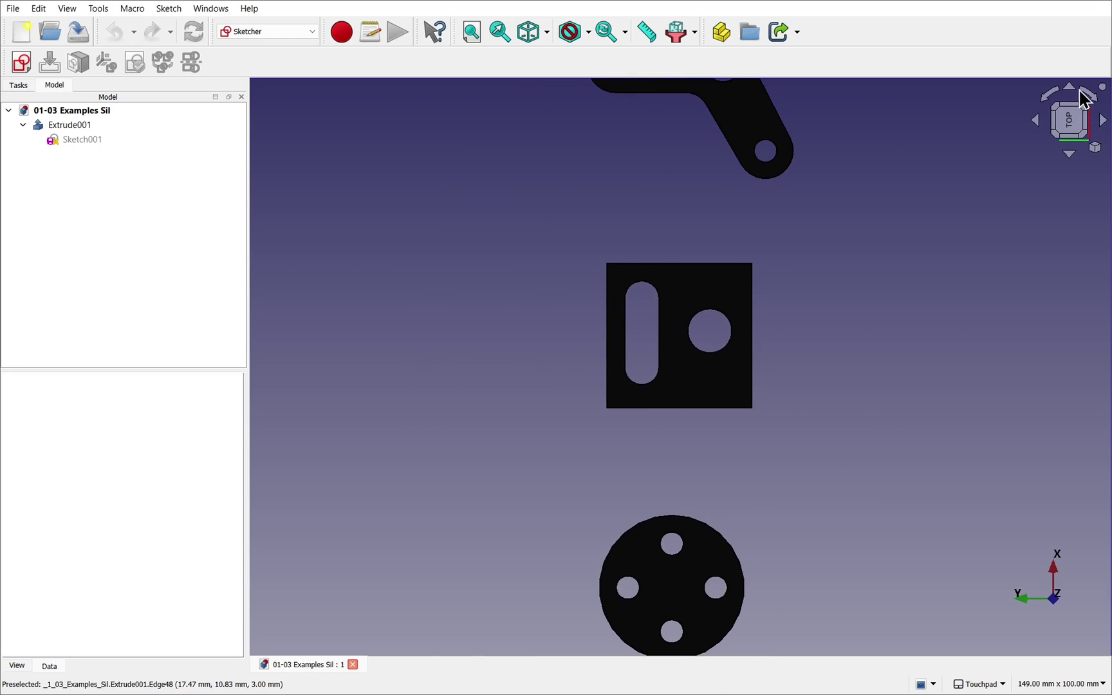
left_click(1091, 96)
left_click(1094, 100)
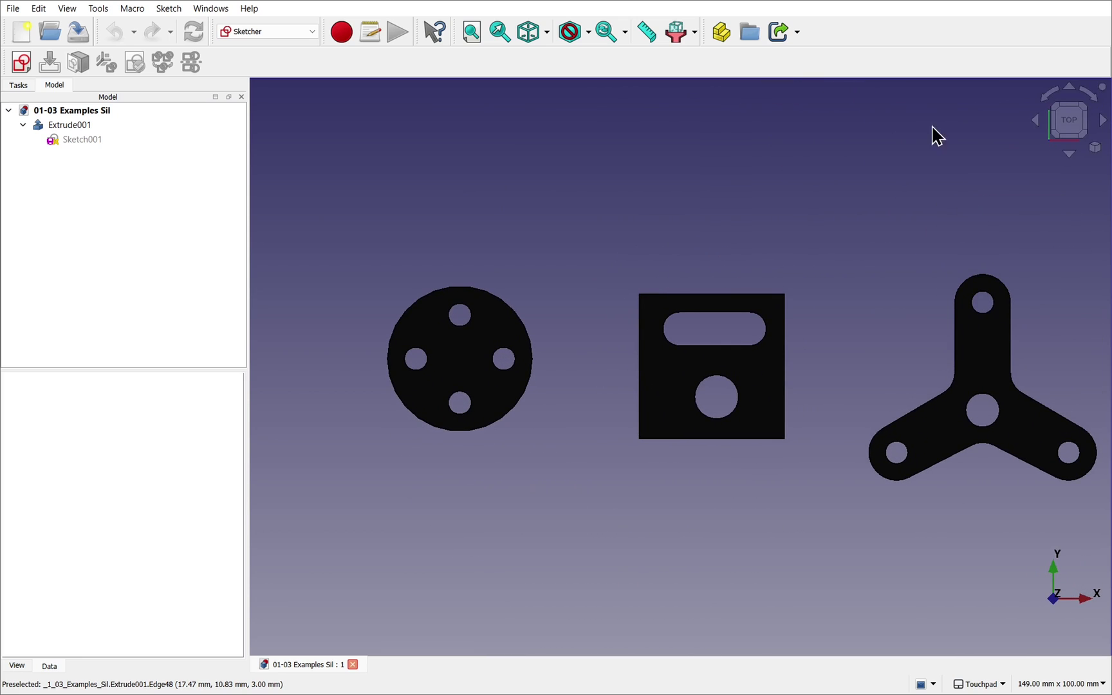
middle_click_drag(811, 457, 704, 219)
left_click(1067, 126)
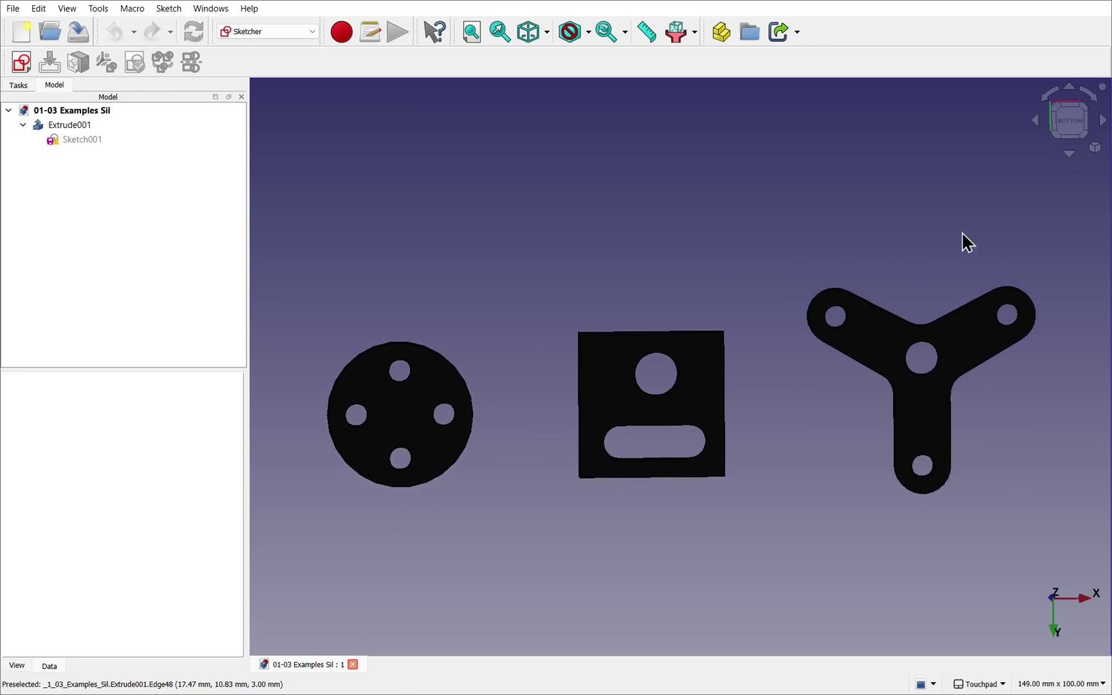
middle_click_drag(774, 257, 828, 311)
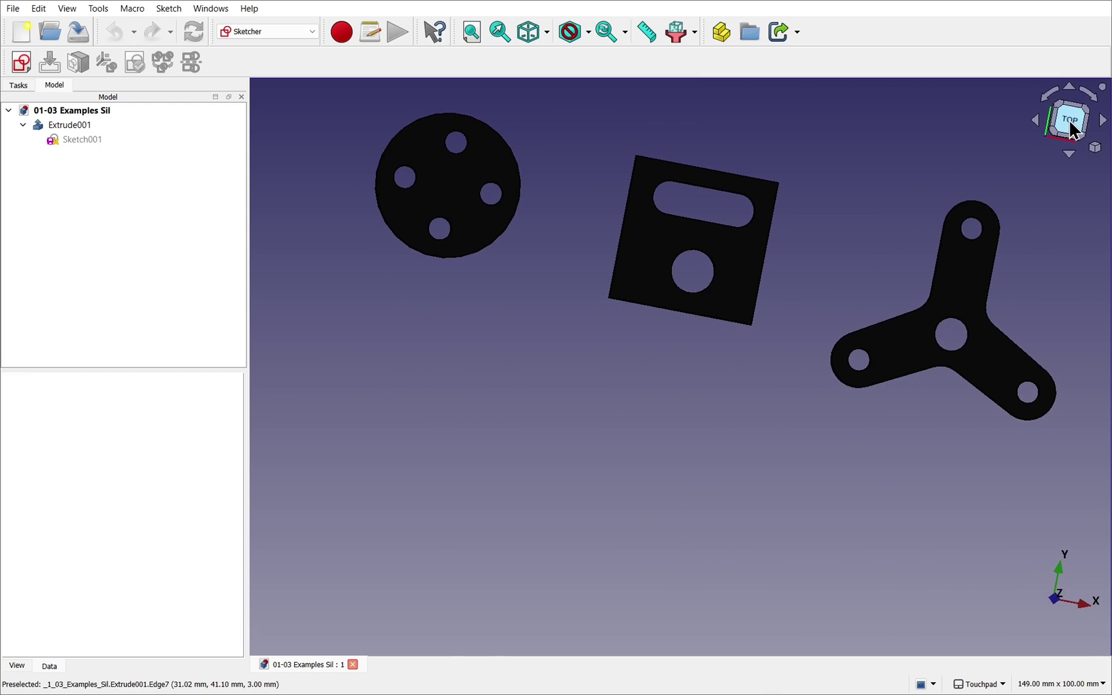
left_click(1069, 119)
- Select the round plate to show Extrude001's properties
left_click(418, 235)
middle_click_drag(542, 320, 1008, 281)
middle_click_drag(594, 313, 596, 390)
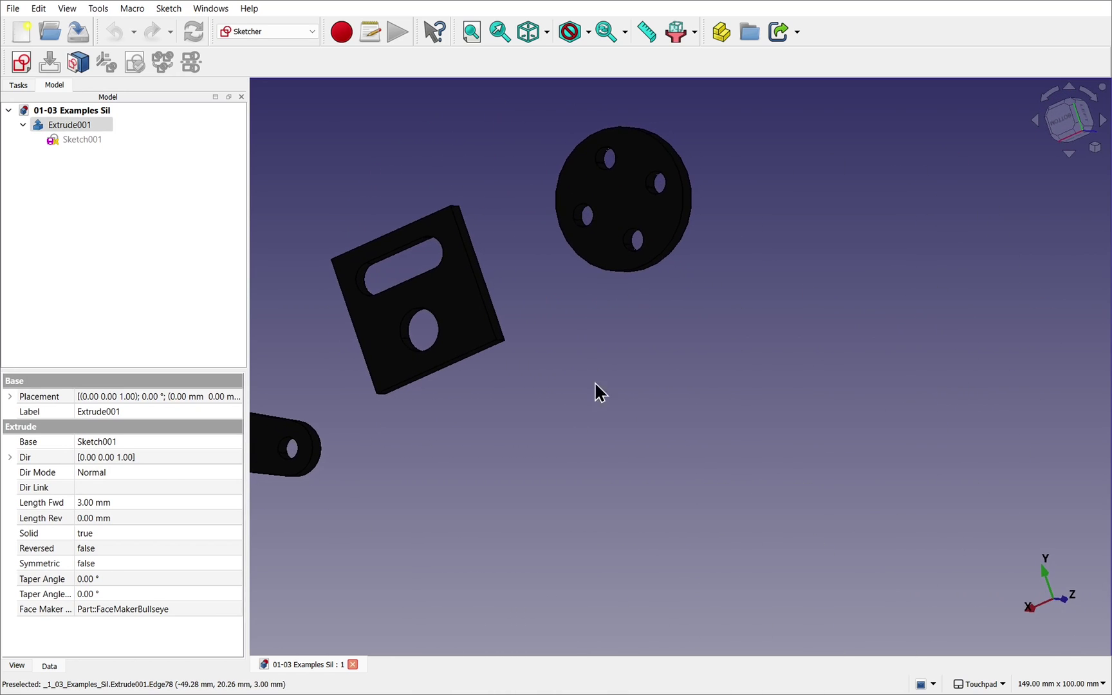
left_click(628, 214)
middle_click_drag(870, 264, 736, 248)
left_click(652, 173)
middle_click_drag(599, 132, 625, 419)
left_click(659, 185)
middle_click_drag(663, 192, 715, 465)
left_click(713, 469)
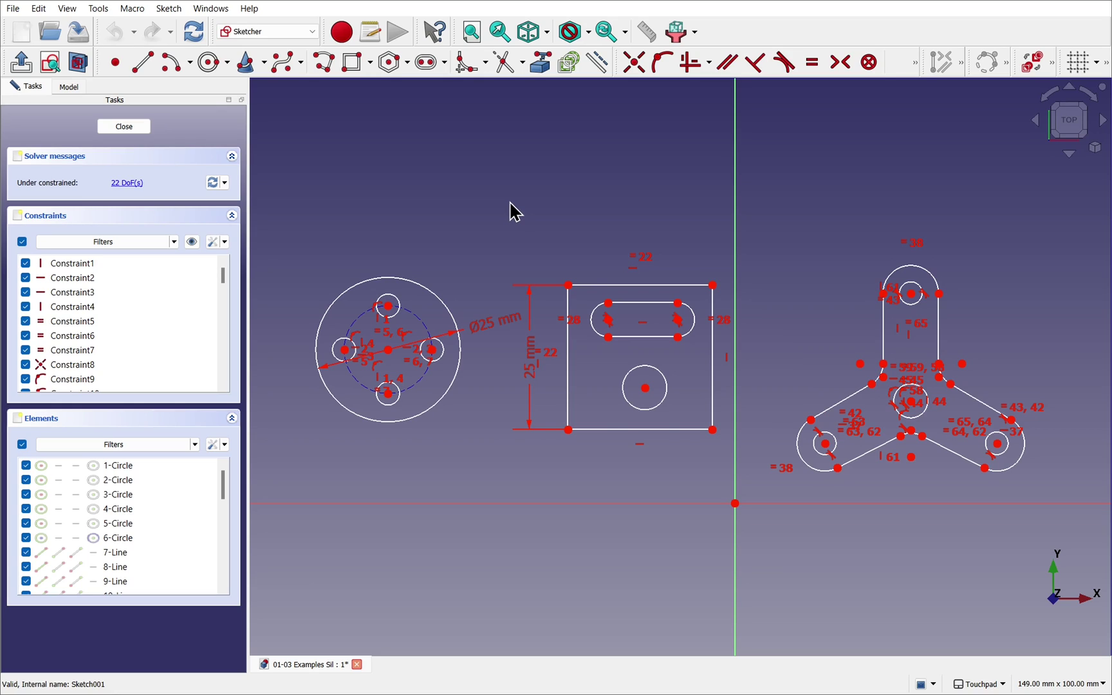
- Delete all geometry except the six circles and snap the pattern's centre onto the origin
left_click(449, 397)
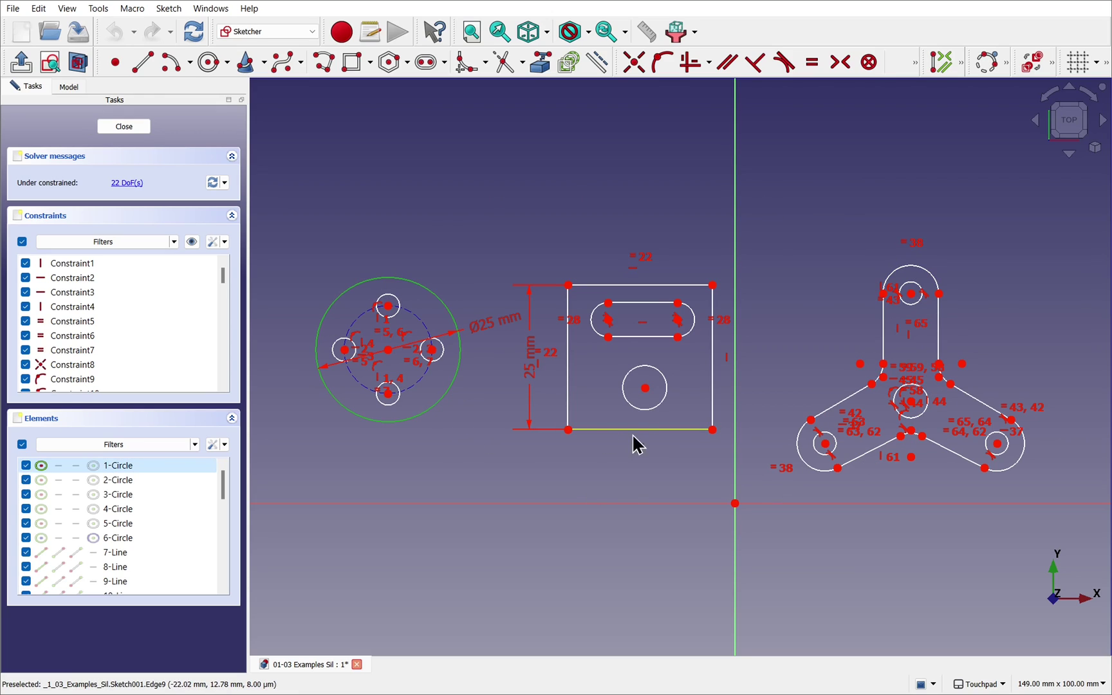
left_click(486, 460)
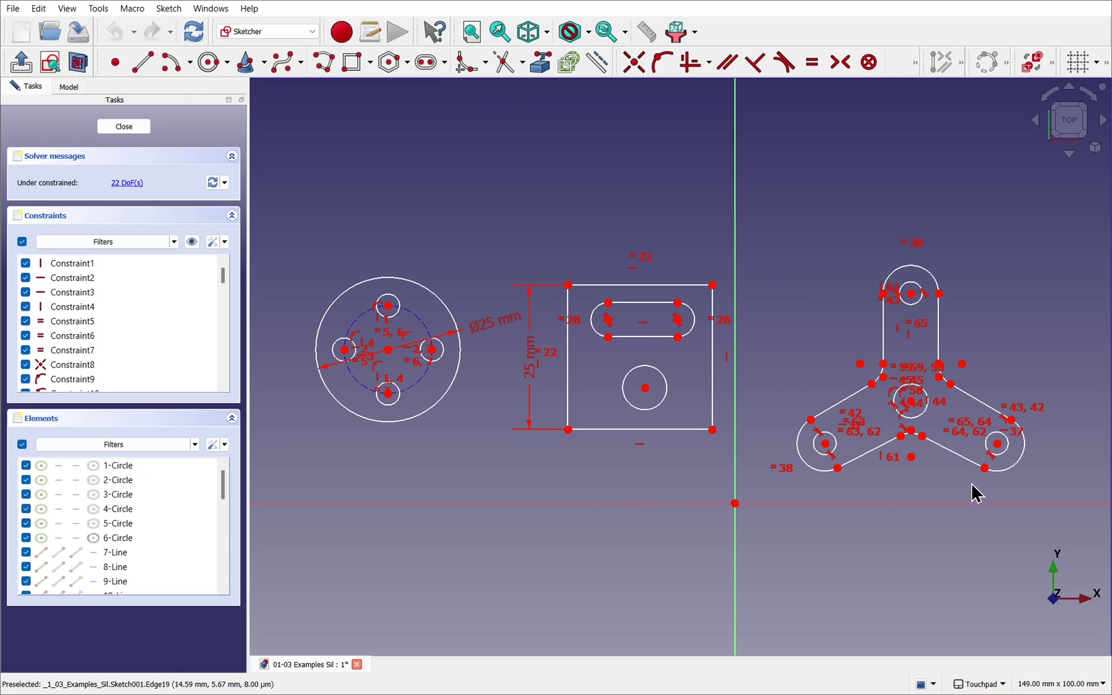
left_click_drag(463, 172, 1101, 601)
key("Delete")
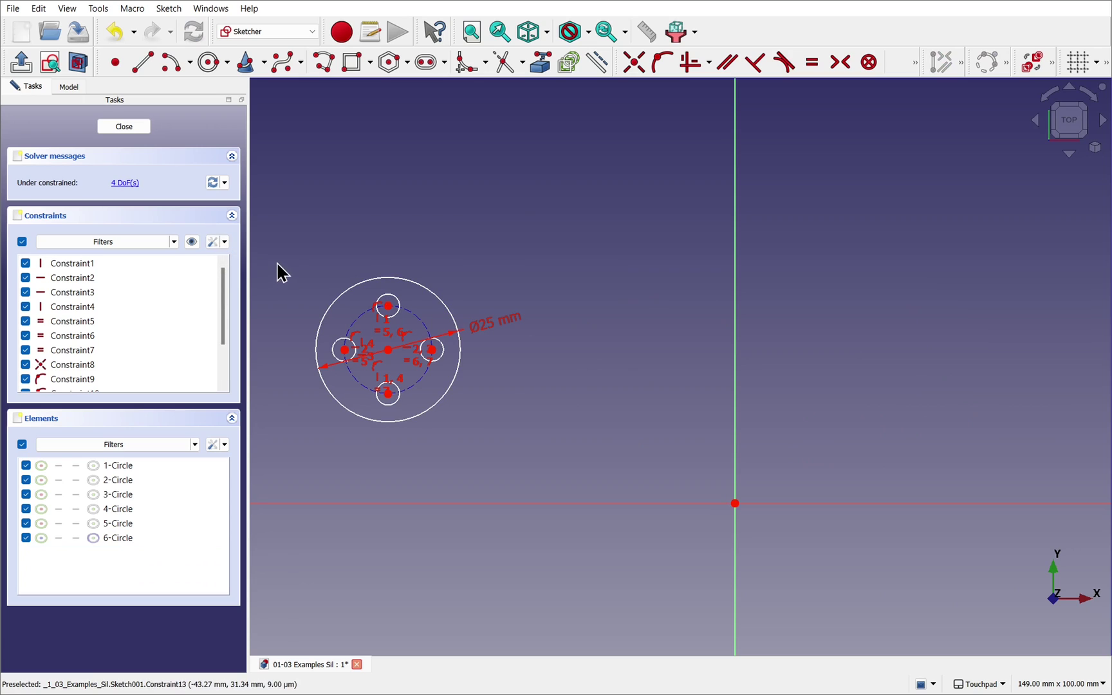
mouse_move(388, 352)
left_mouse_down()
mouse_move(769, 531)
mouse_move(747, 520)
left_mouse_up()
scroll(747, 520, "up", 6)
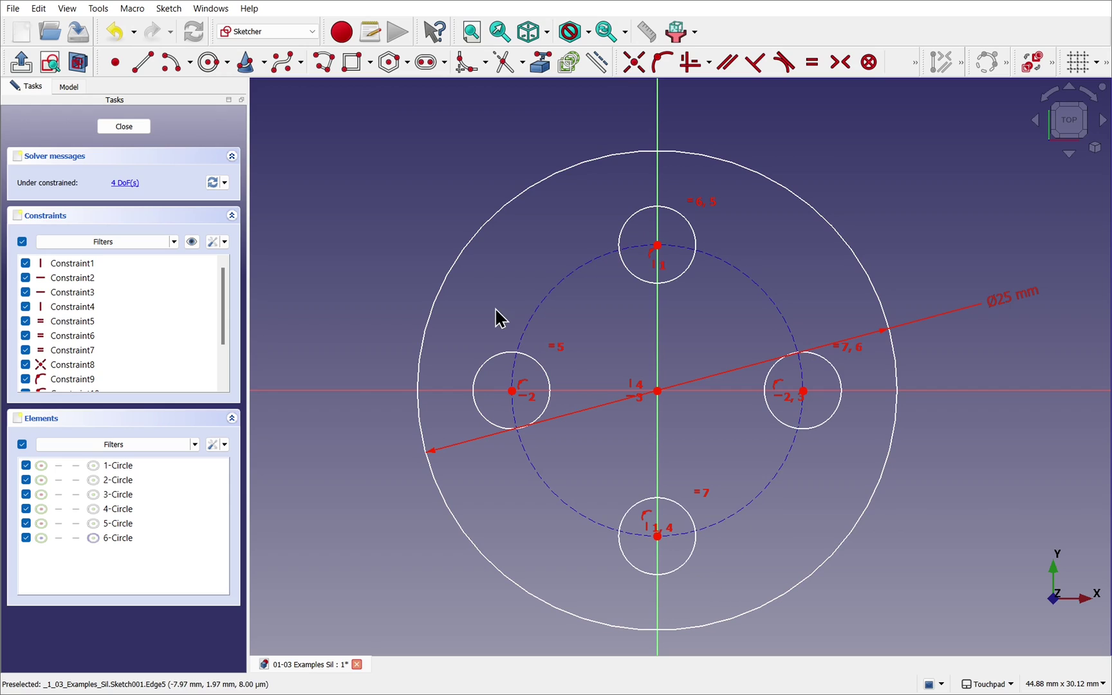
- Close the sketch and view the extruded black disc from the rear
left_click(131, 127)
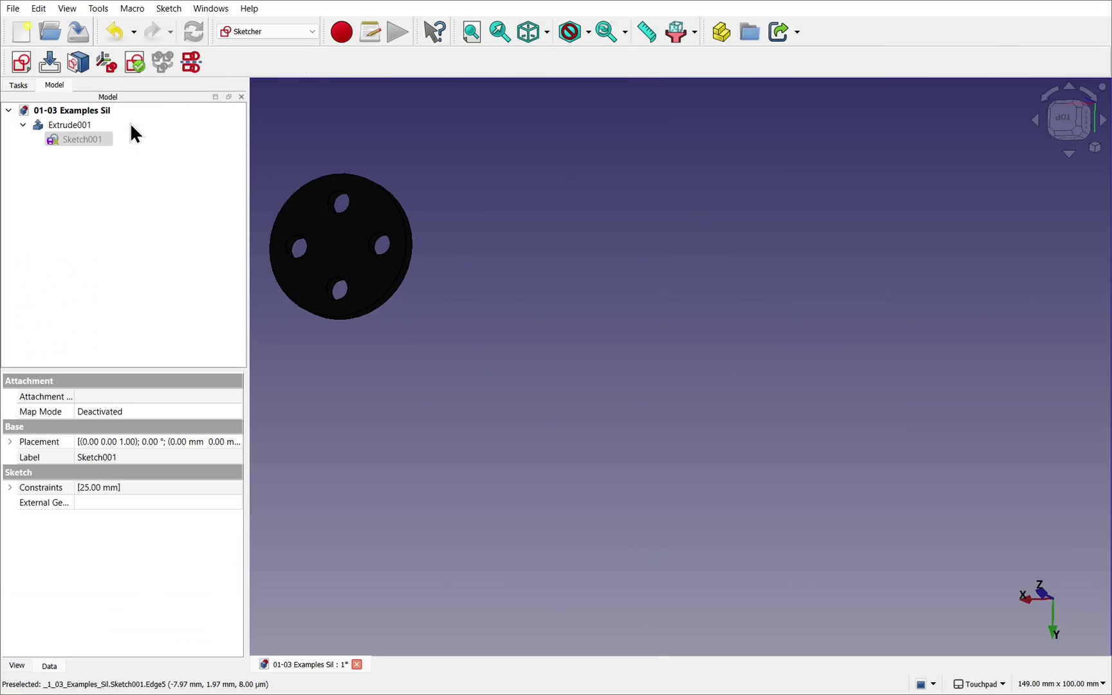
mouse_move(487, 298)
middle_mouse_down()
mouse_move(499, 266)
mouse_move(808, 350)
middle_mouse_up()
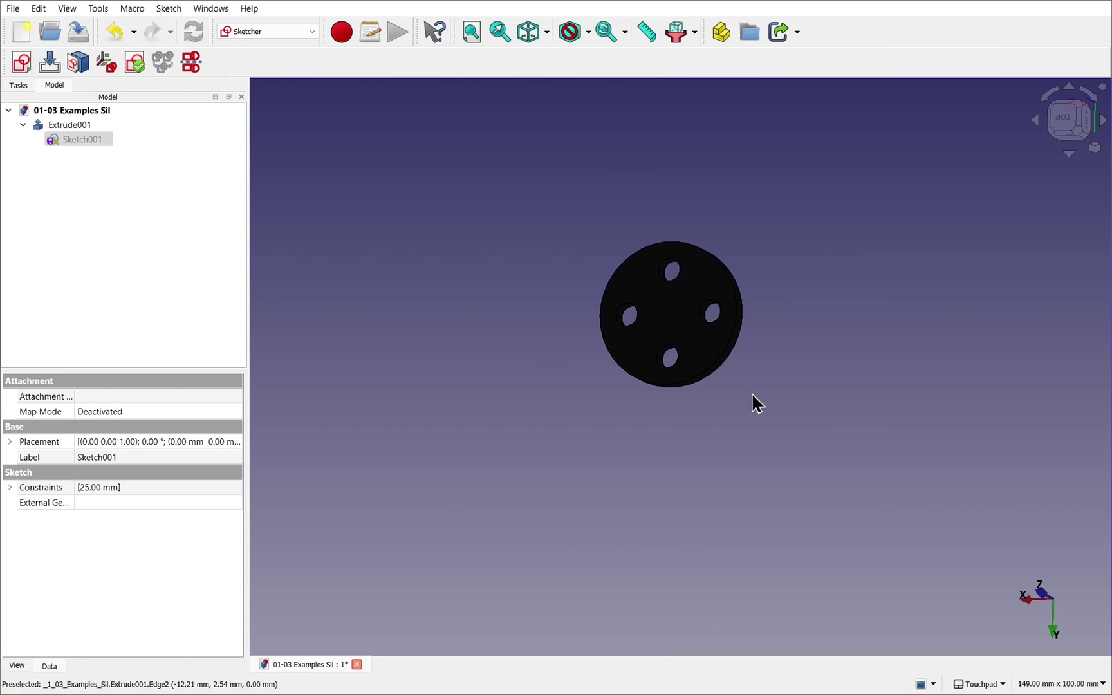
middle_click_drag(702, 442, 751, 344)
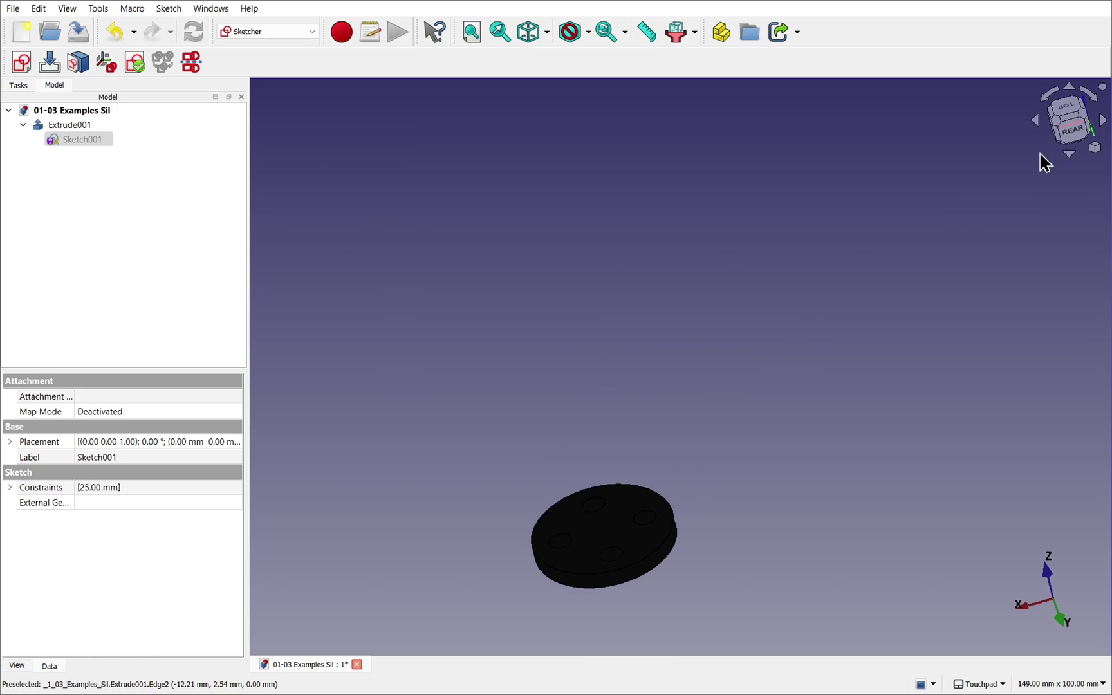
left_click(1070, 132)
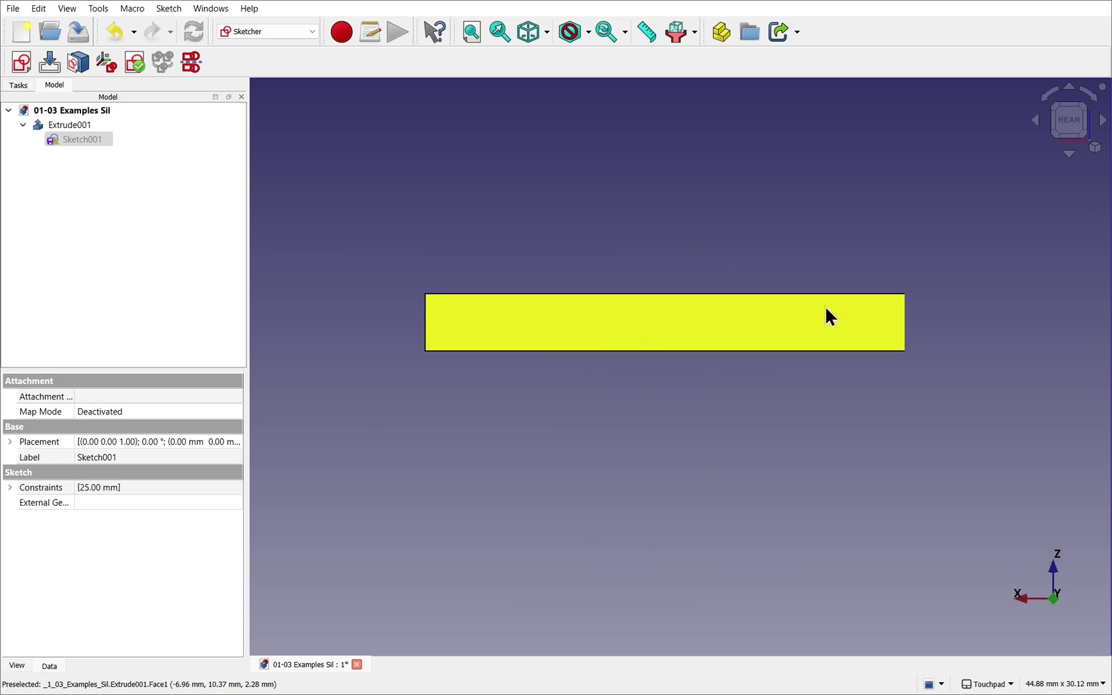
- Inspect the disc's holes edge-on, then show Extrude001's 3.00 mm forward length
left_click(935, 340)
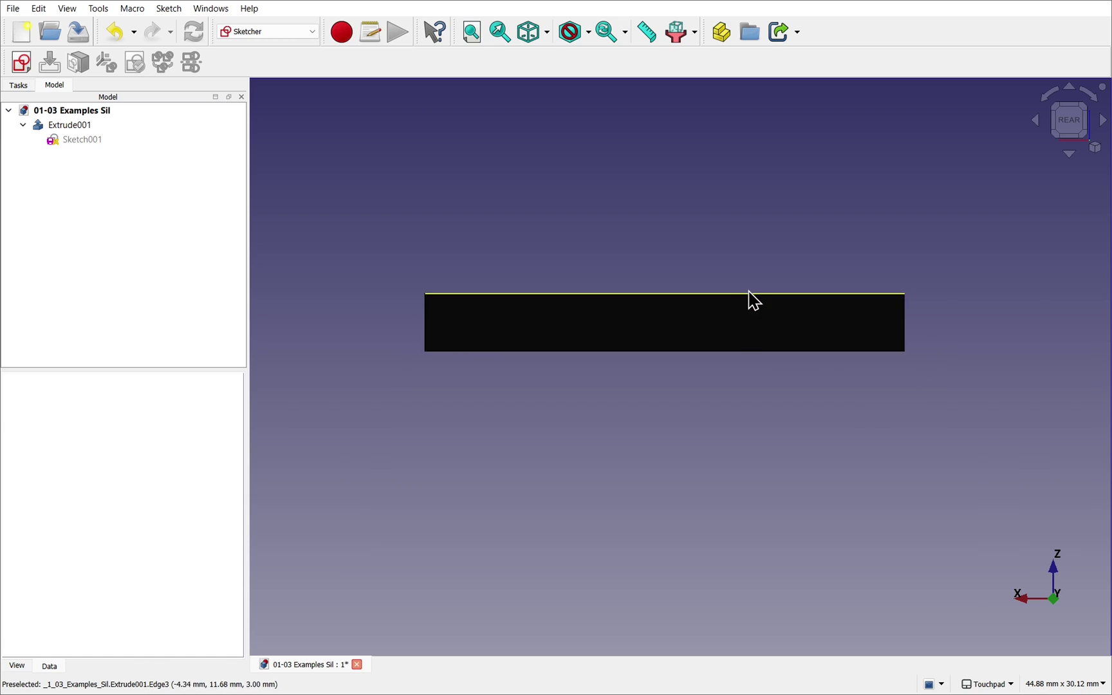
left_click_drag(749, 298, 712, 403, "alt")
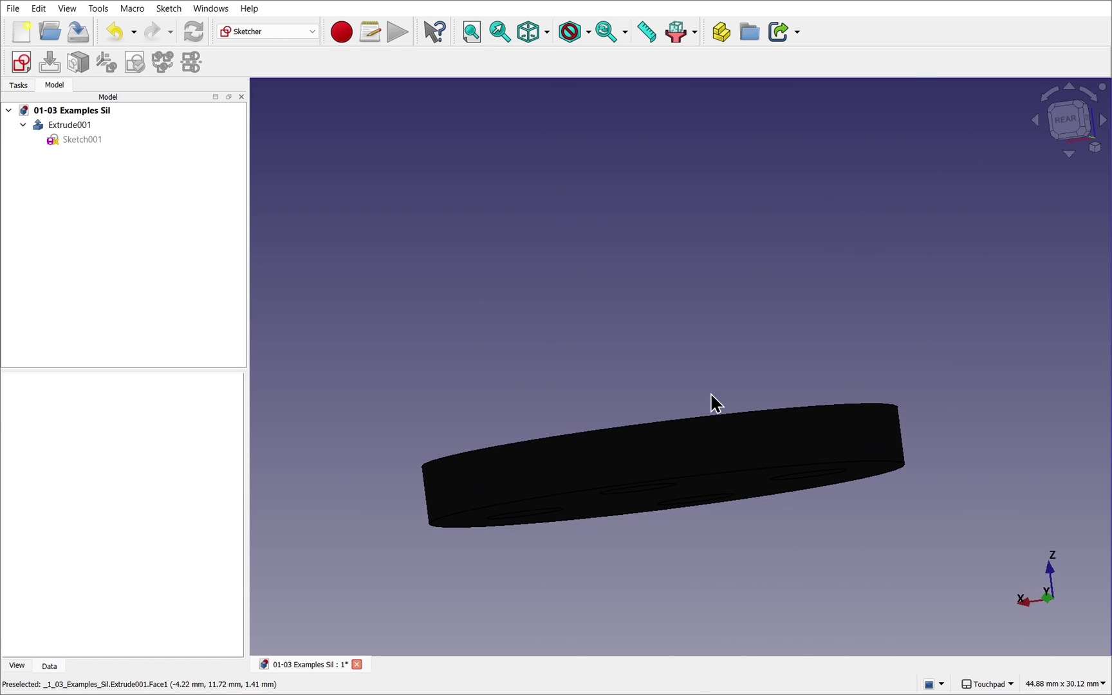
left_click(1066, 124)
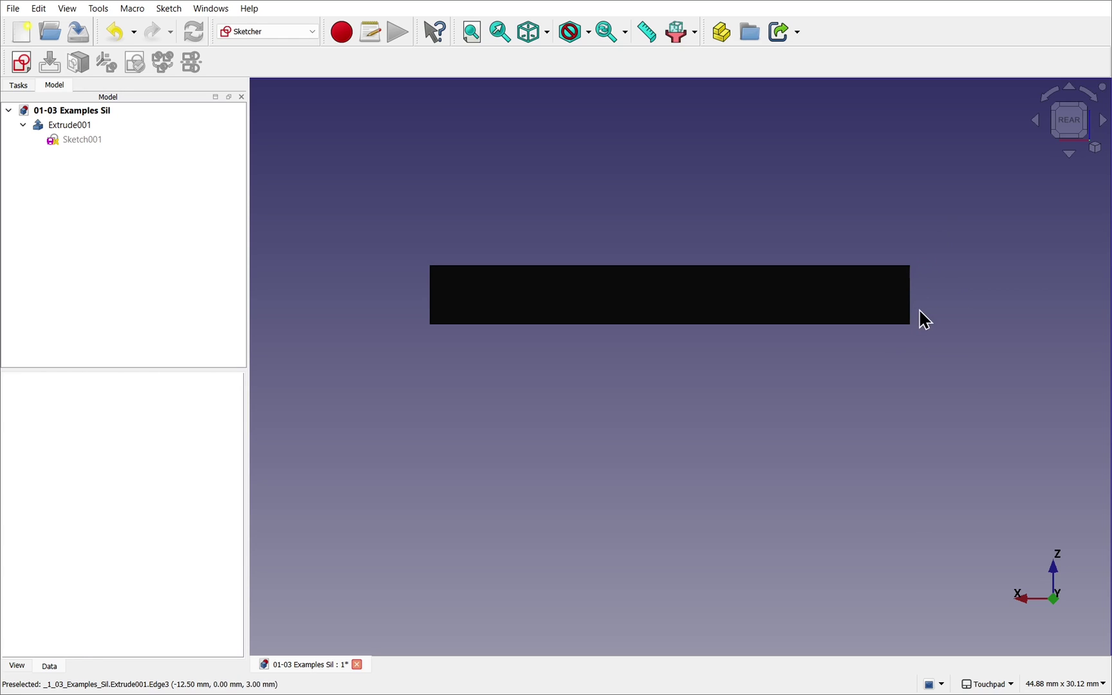
left_click(76, 123)
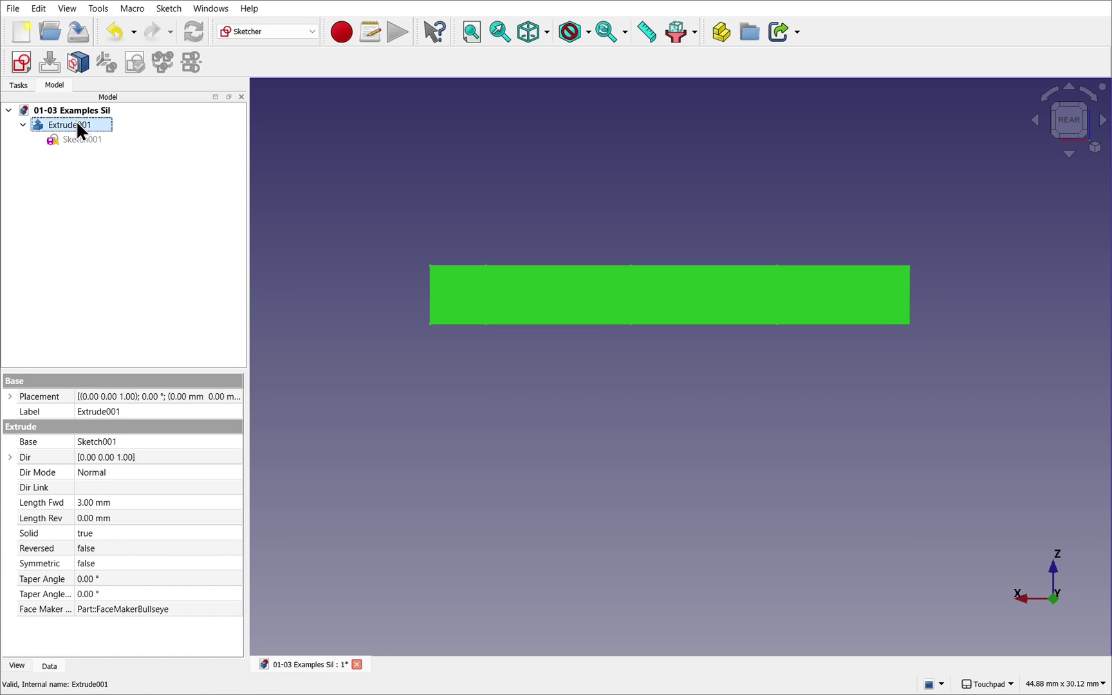
- Edit the Length Fwd value, then view the cut blocks' spherical hollows, including from below
left_click(139, 502)
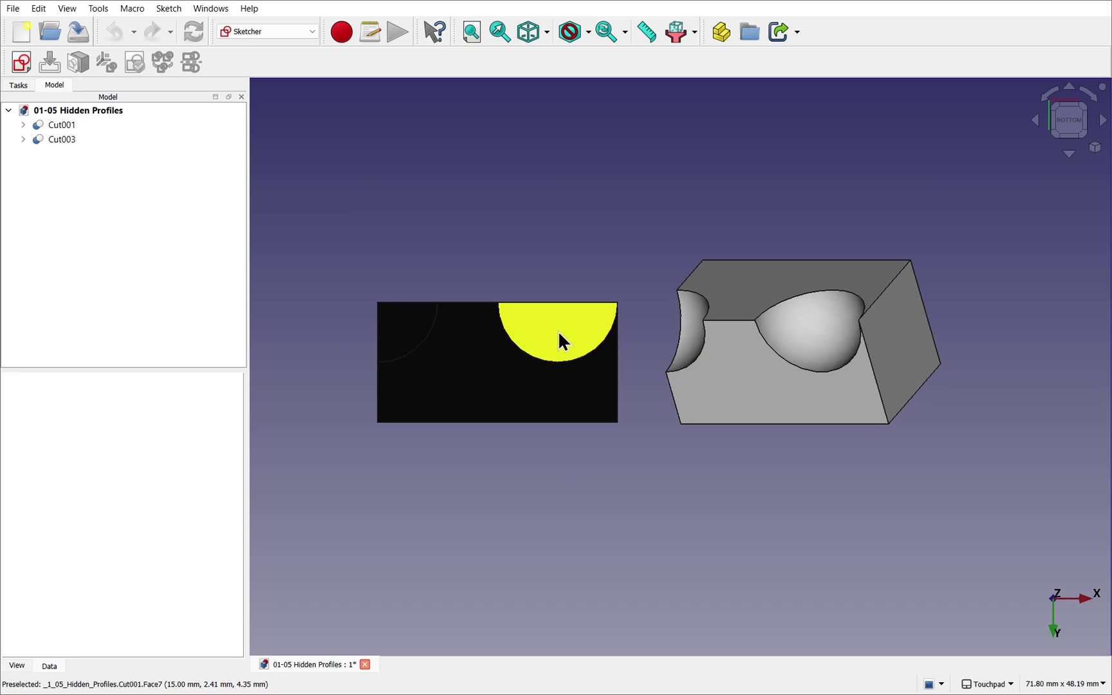
middle_click_drag(558, 330, 405, 380)
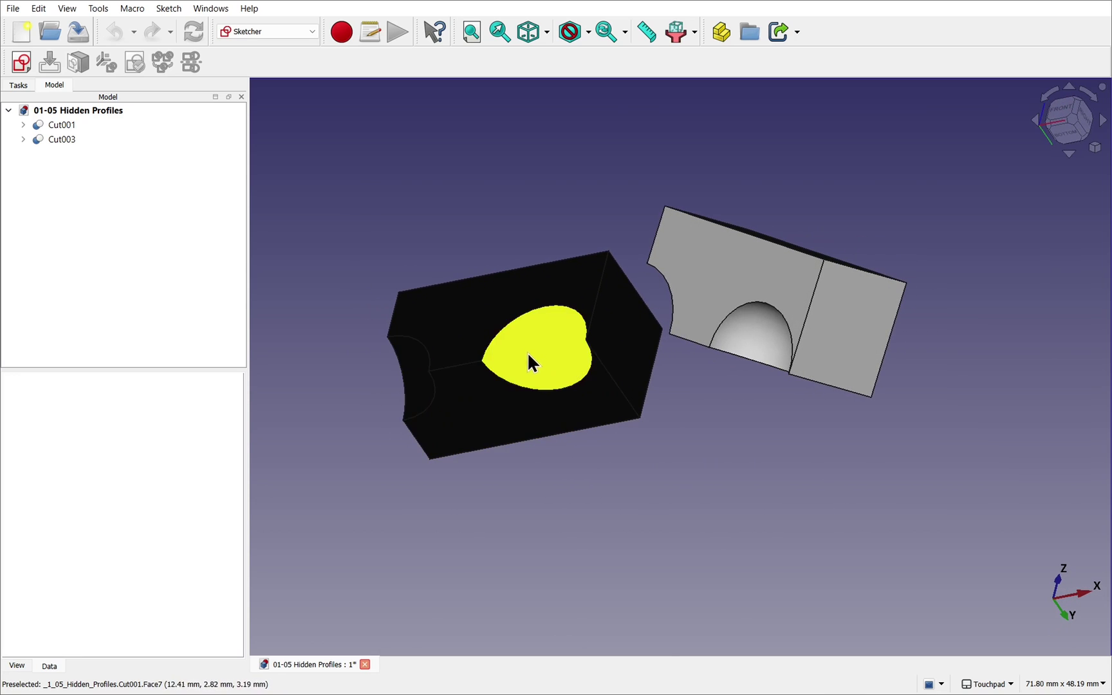
middle_click_drag(546, 409, 744, 363)
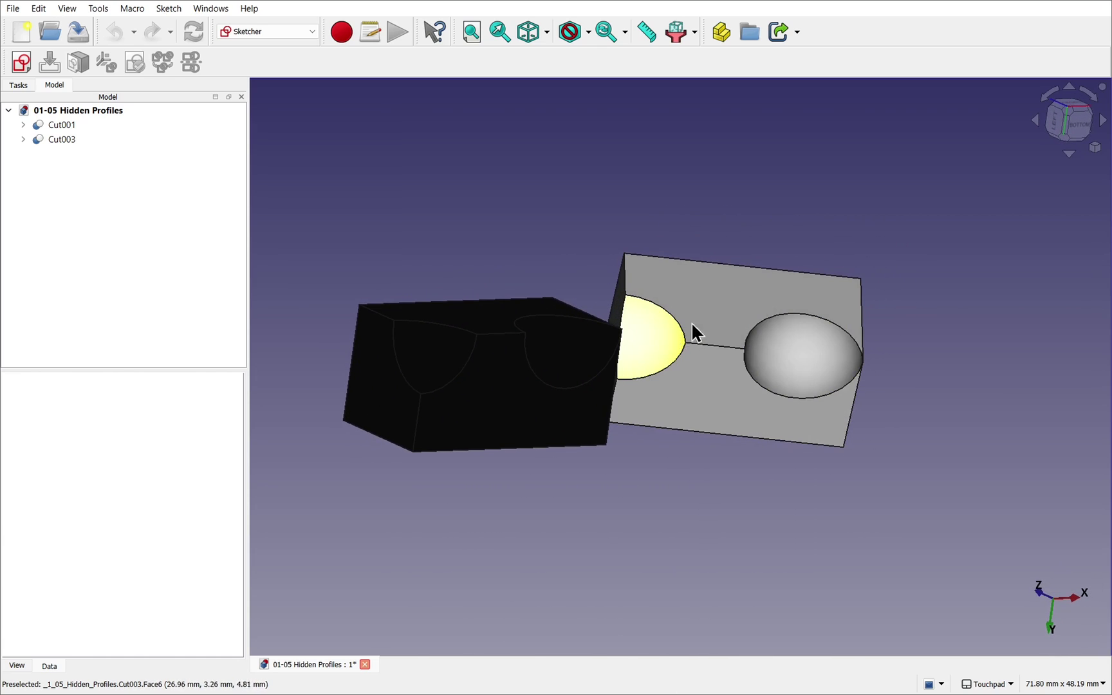
left_click(1081, 126)
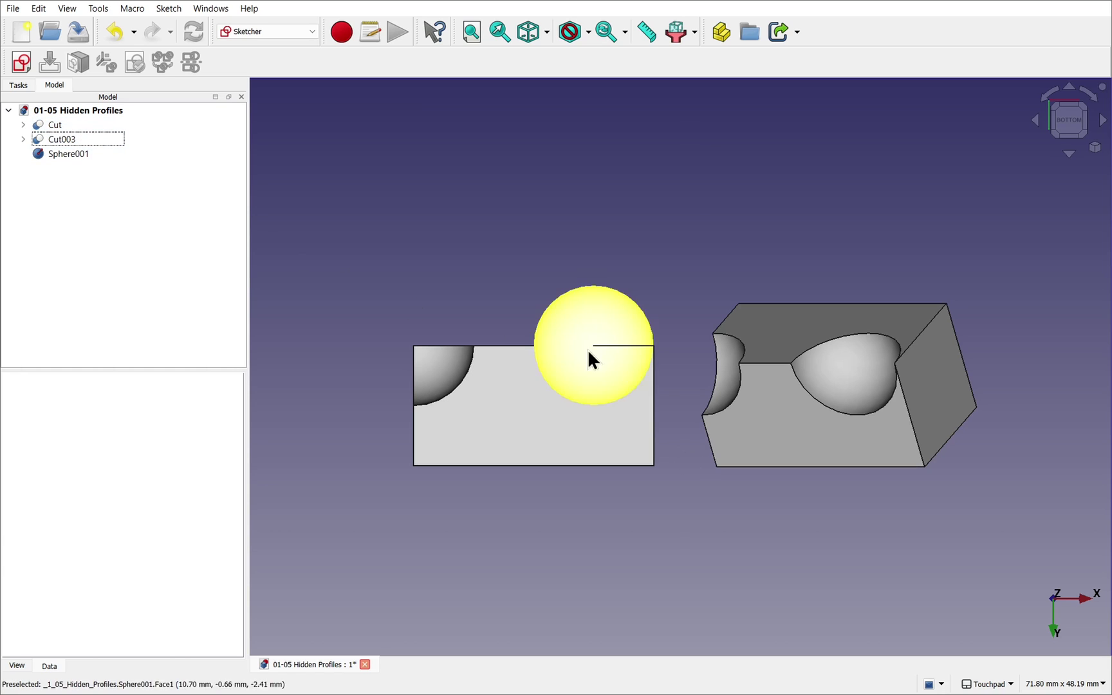
left_click_drag(588, 360, 539, 439, "alt")
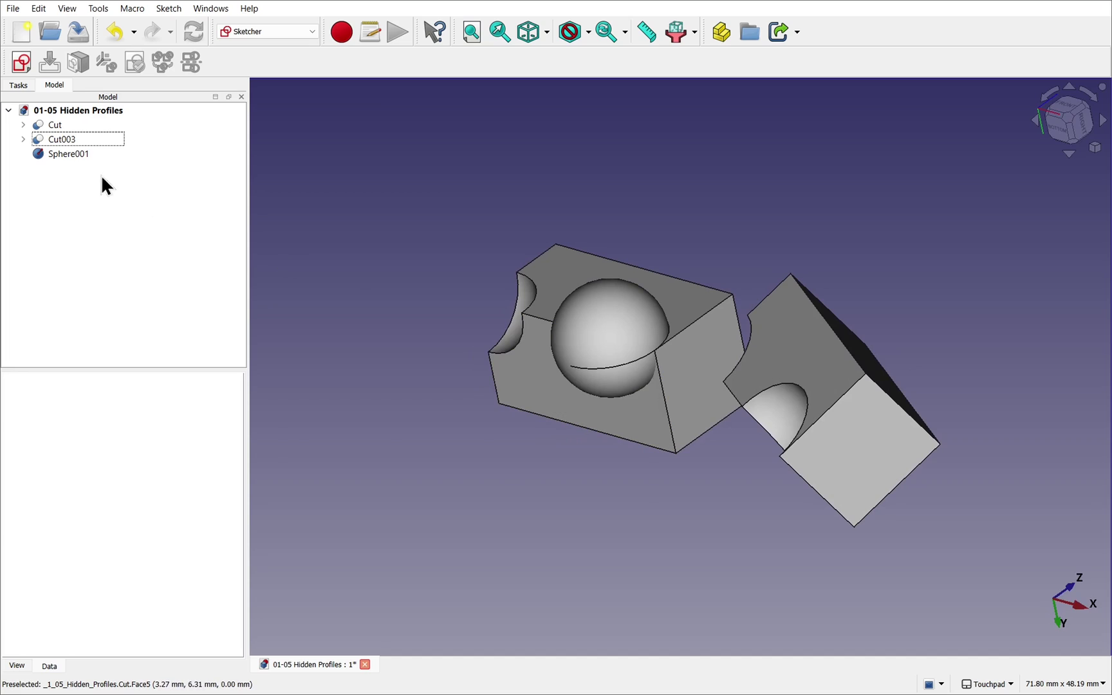
- Delete the Cut and hide Sphere and Sphere001 to reveal the cube
left_click(56, 126)
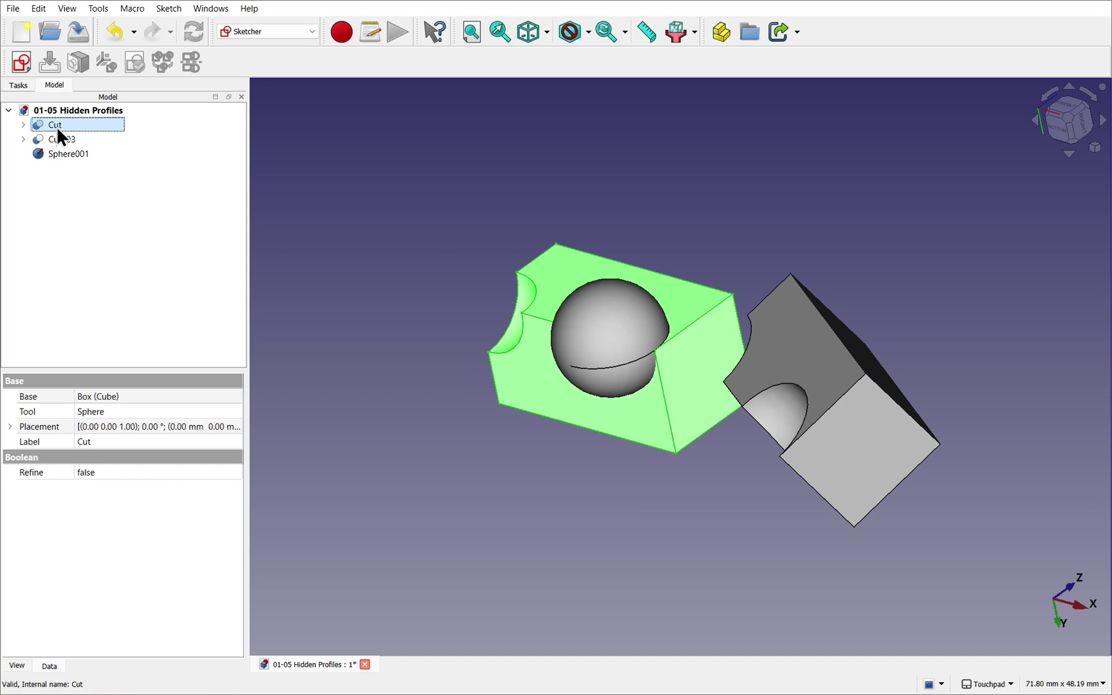
key("Delete")
left_click_drag(653, 395, 640, 417, "alt")
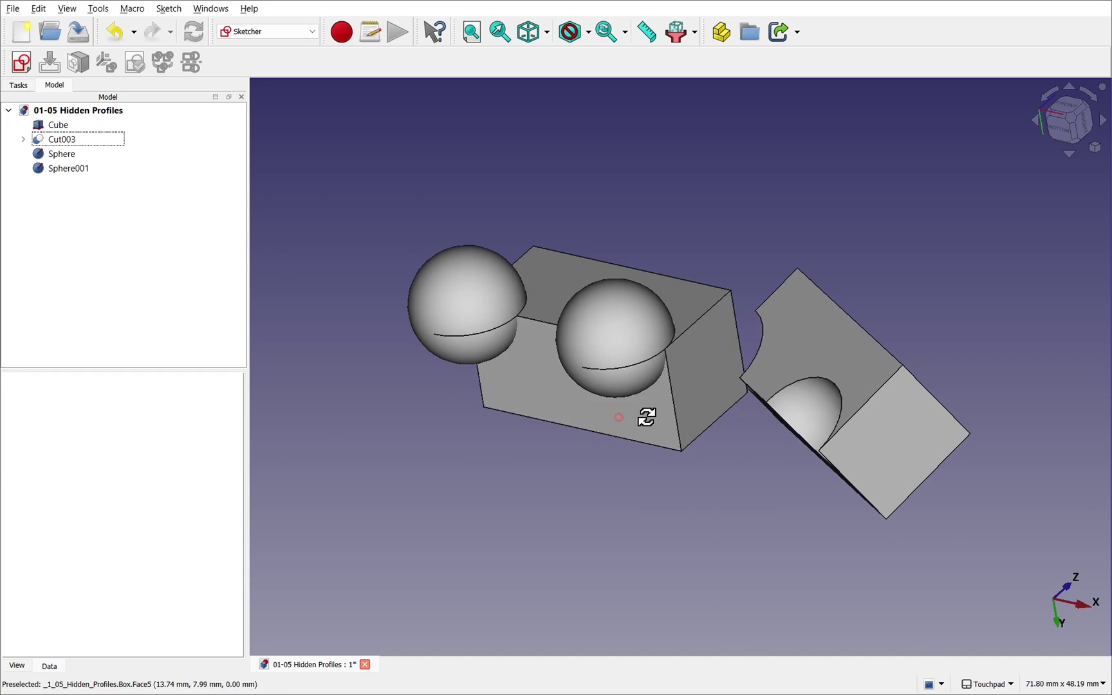
left_click(611, 329)
key("space")
left_click(458, 308)
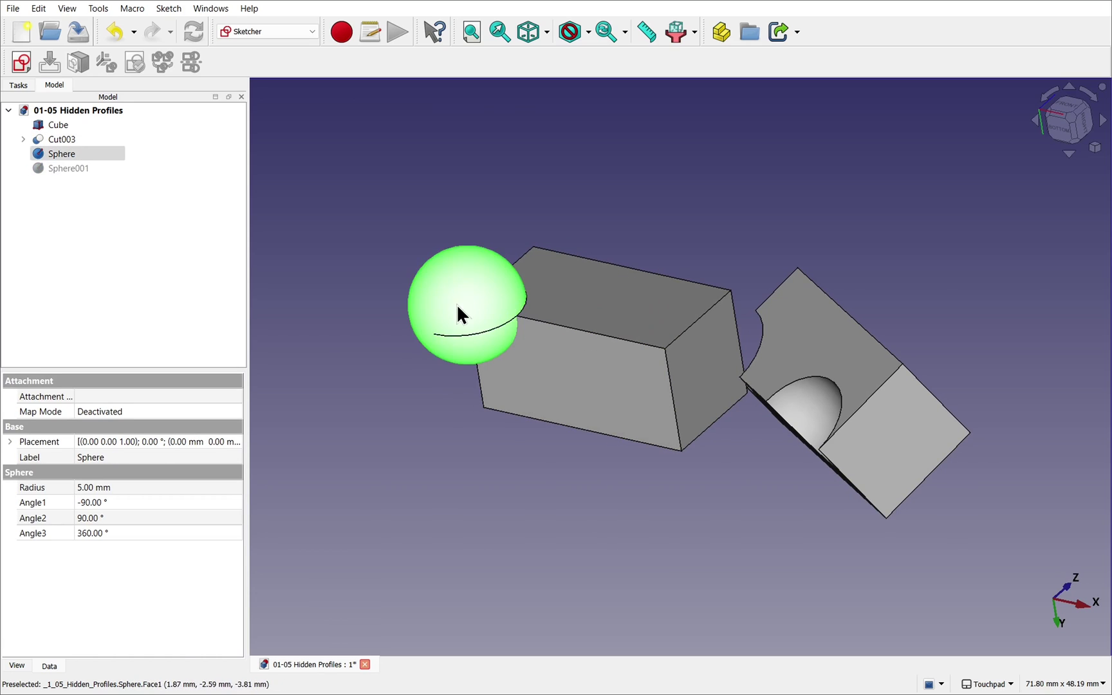
key("space")
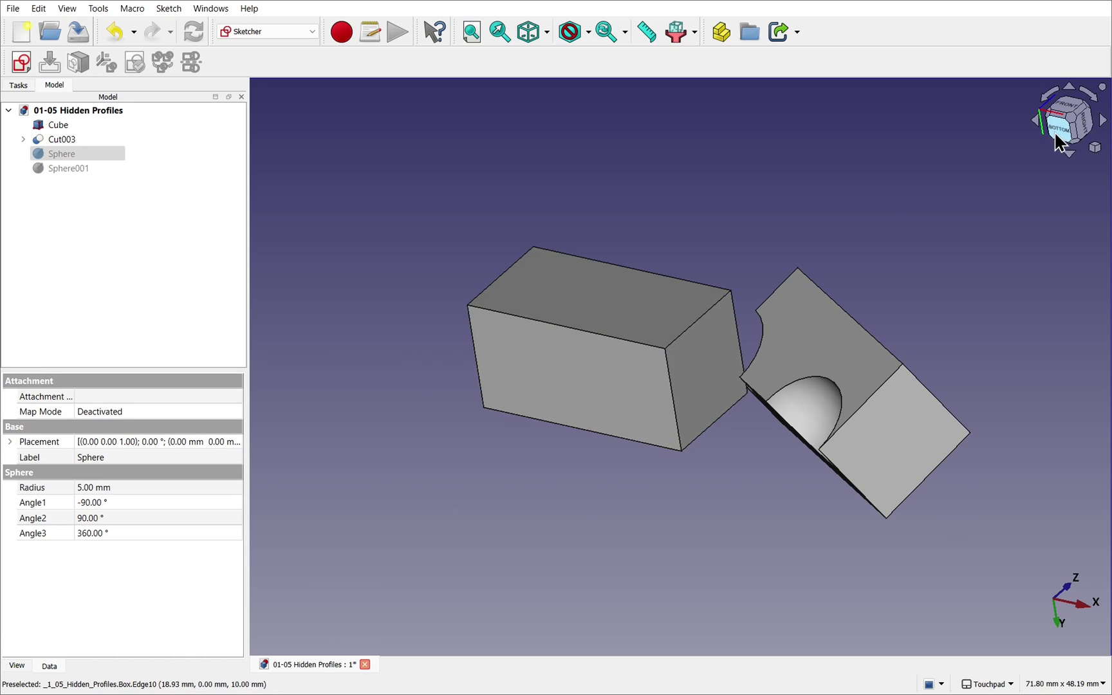
left_click(1061, 141)
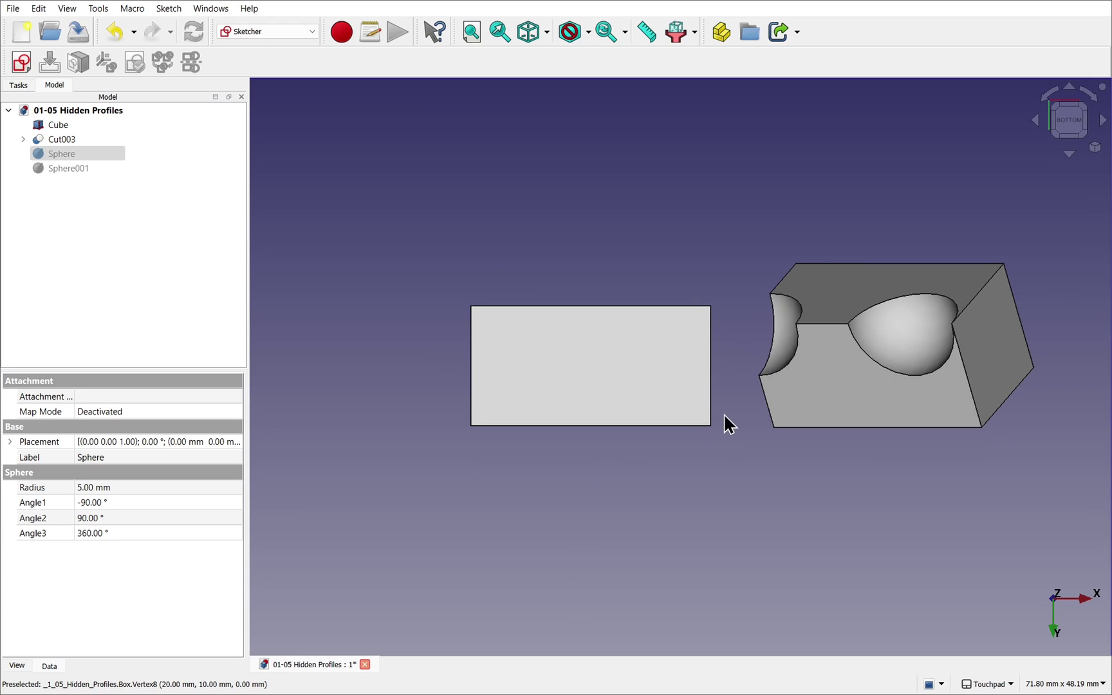
- Show Sphere and Sphere001 again and view the spheres from below
left_click_drag(702, 372, 620, 281, "alt")
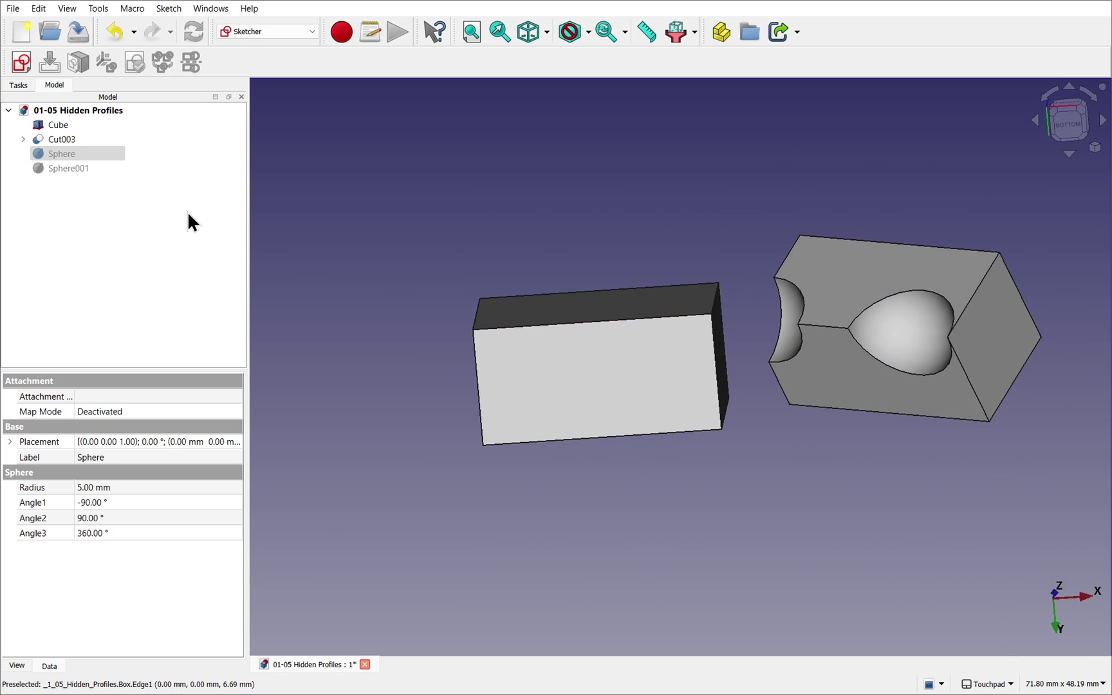
key("space")
left_click(69, 167)
key("space")
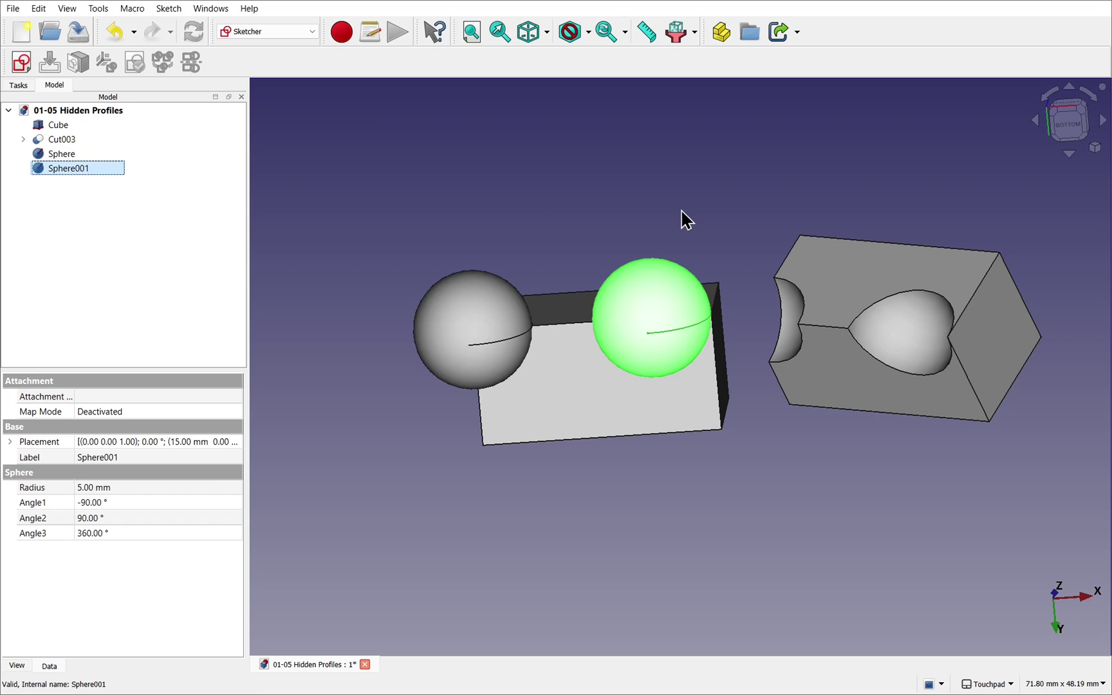
left_click_drag(737, 335, 631, 429, "alt")
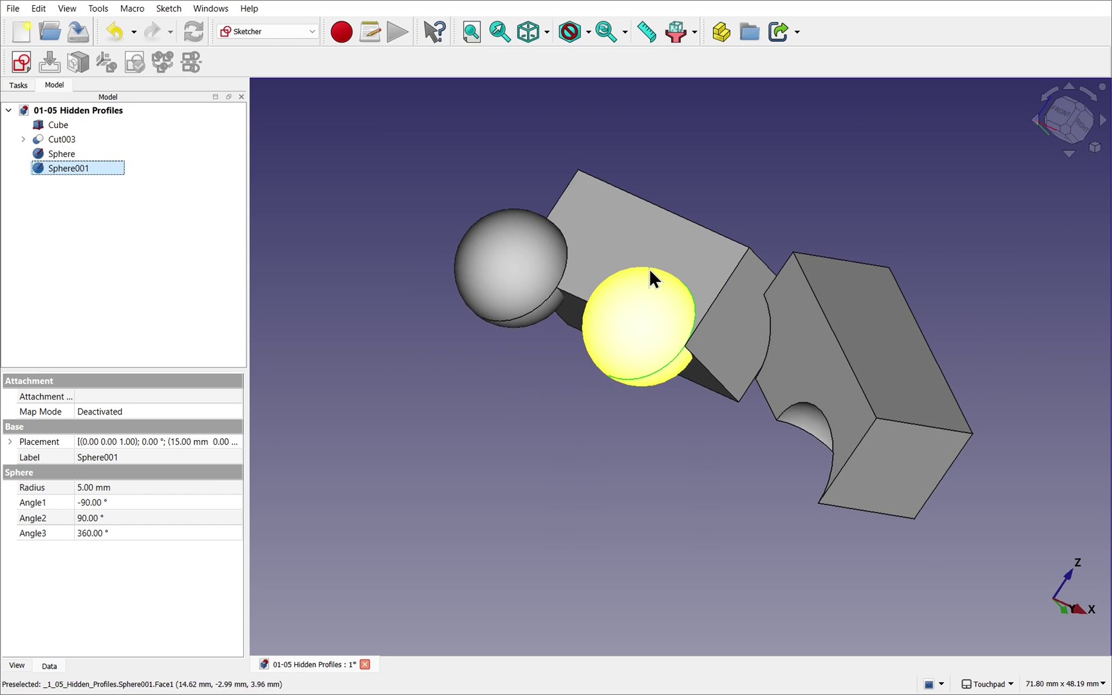
left_click_drag(719, 390, 828, 395, "alt")
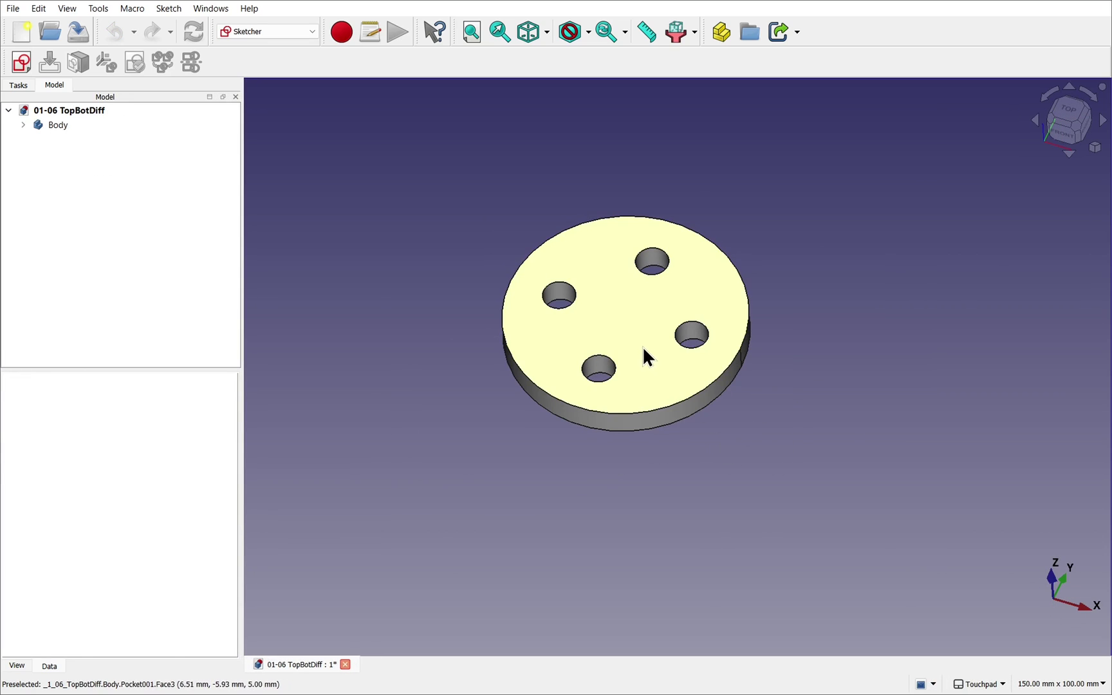
- Orbit the TopBotDiff disc through underside and right views to its top with four holes
left_click_drag(692, 417, 612, 72, "alt")
key("5")
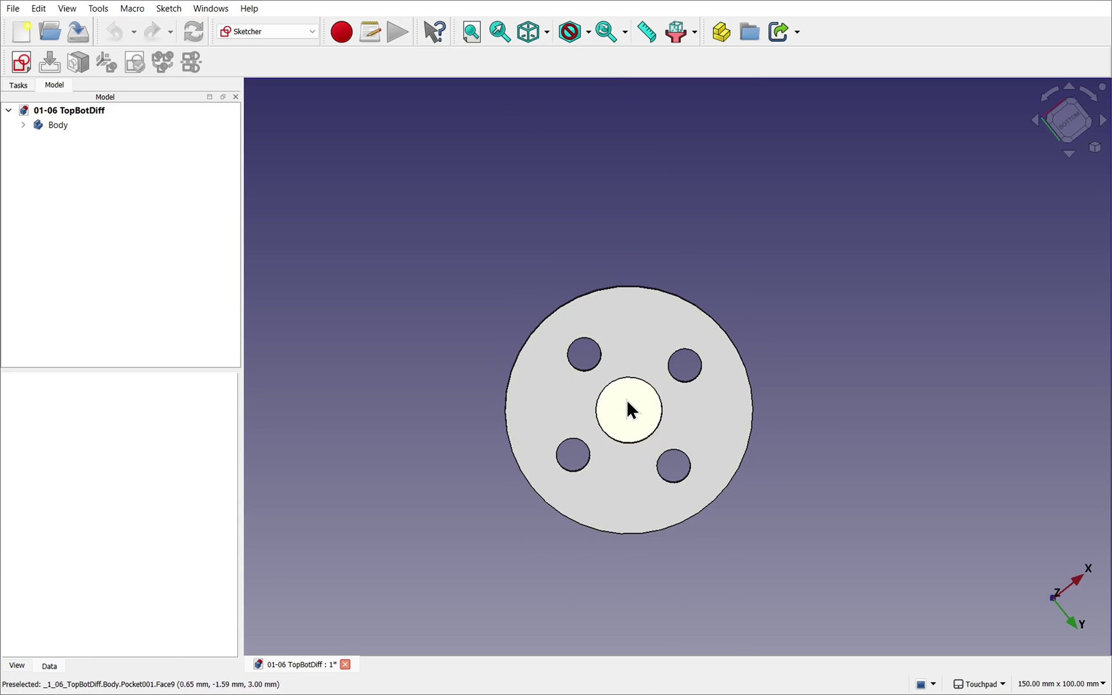
left_click_drag(650, 219, 618, 399, "alt")
left_click(1075, 117)
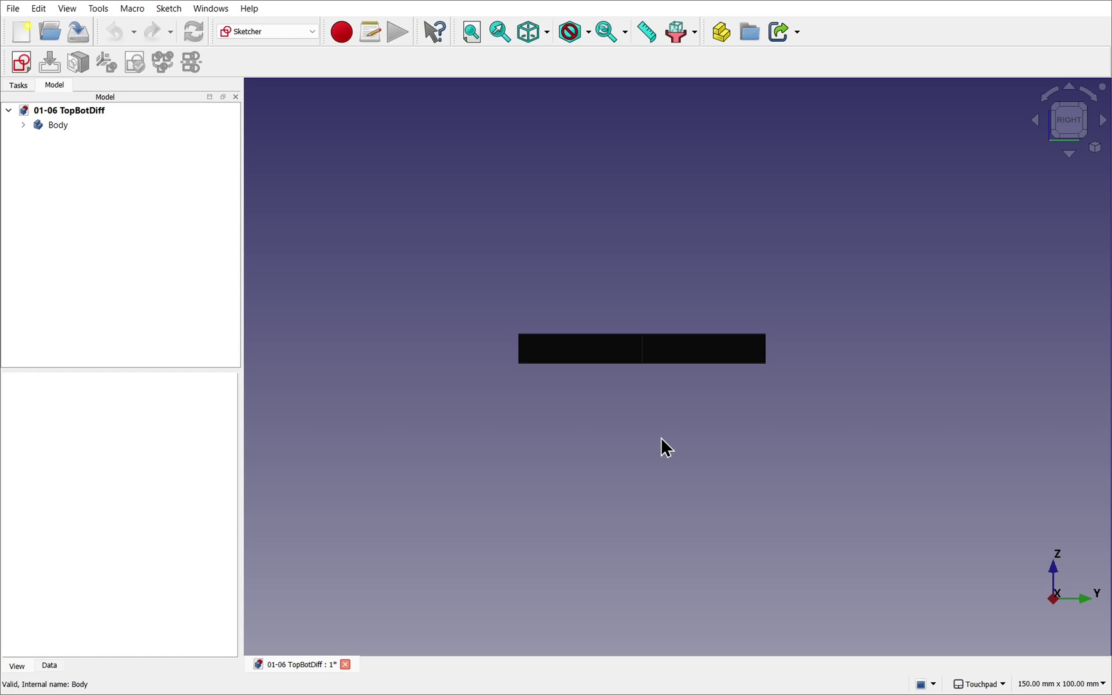
middle_click_drag(666, 447, 767, 156)
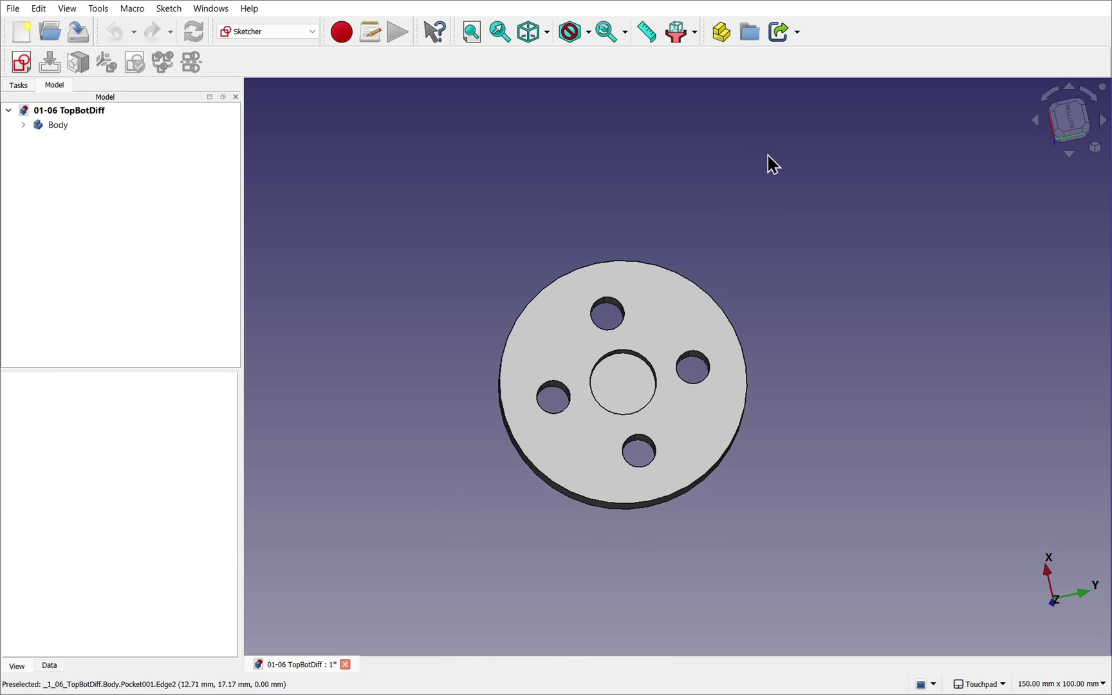
- View the disc edge-on from the right, then tilt back to its top face and holes
middle_click_drag(727, 209, 906, 185)
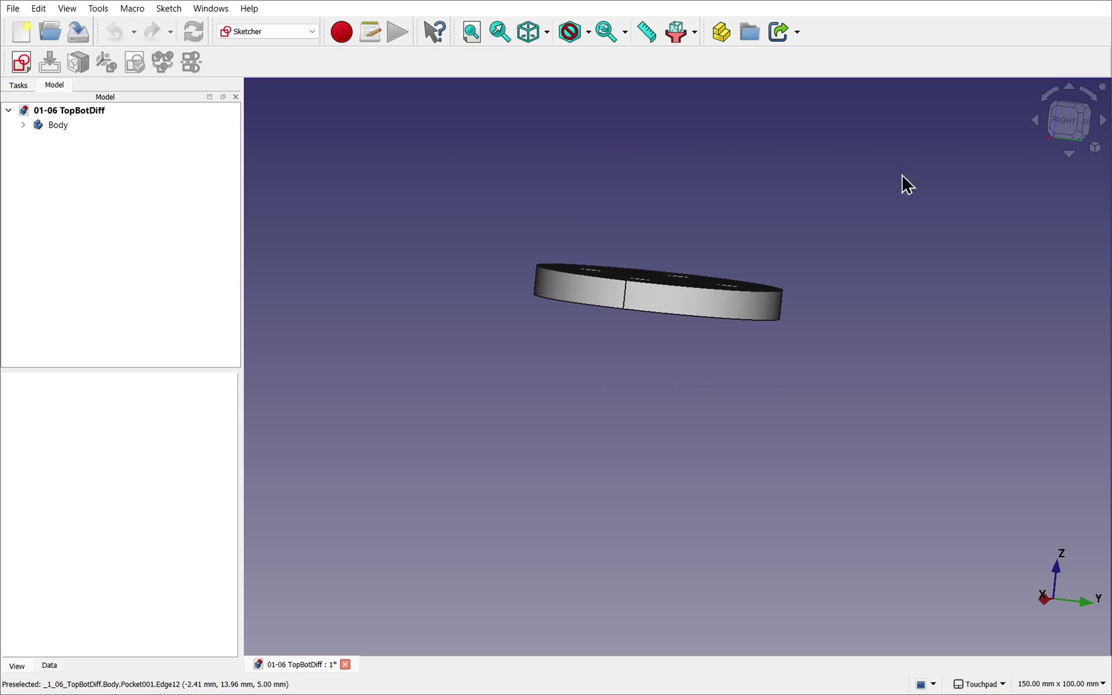
left_click(1069, 127)
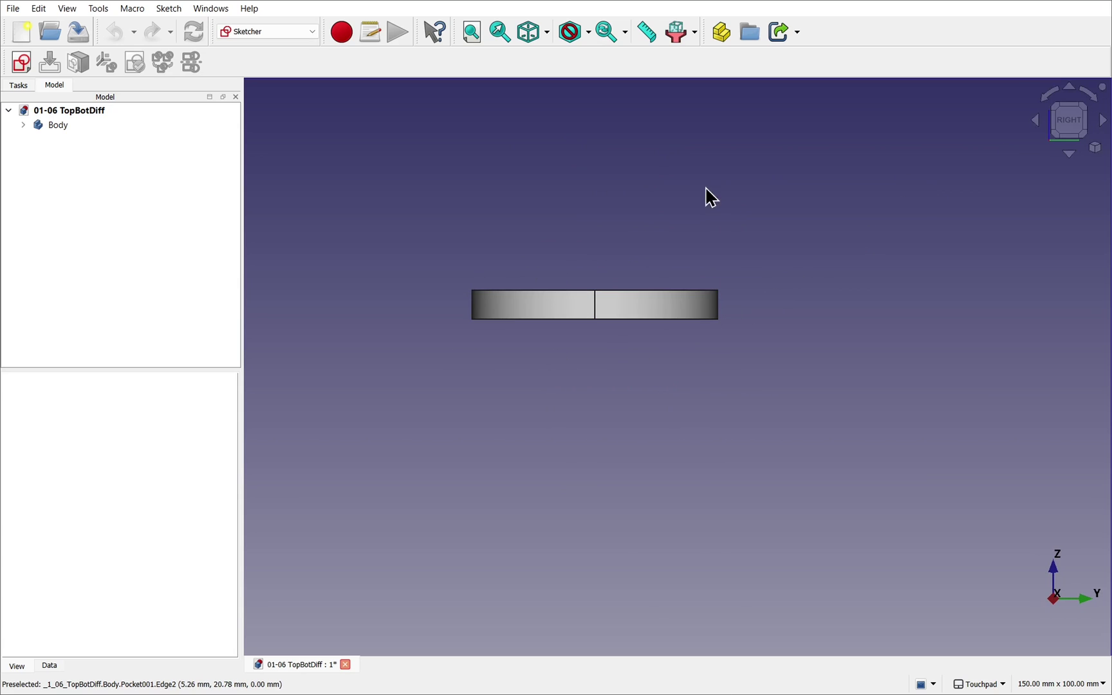
middle_click_drag(707, 196, 774, 261)
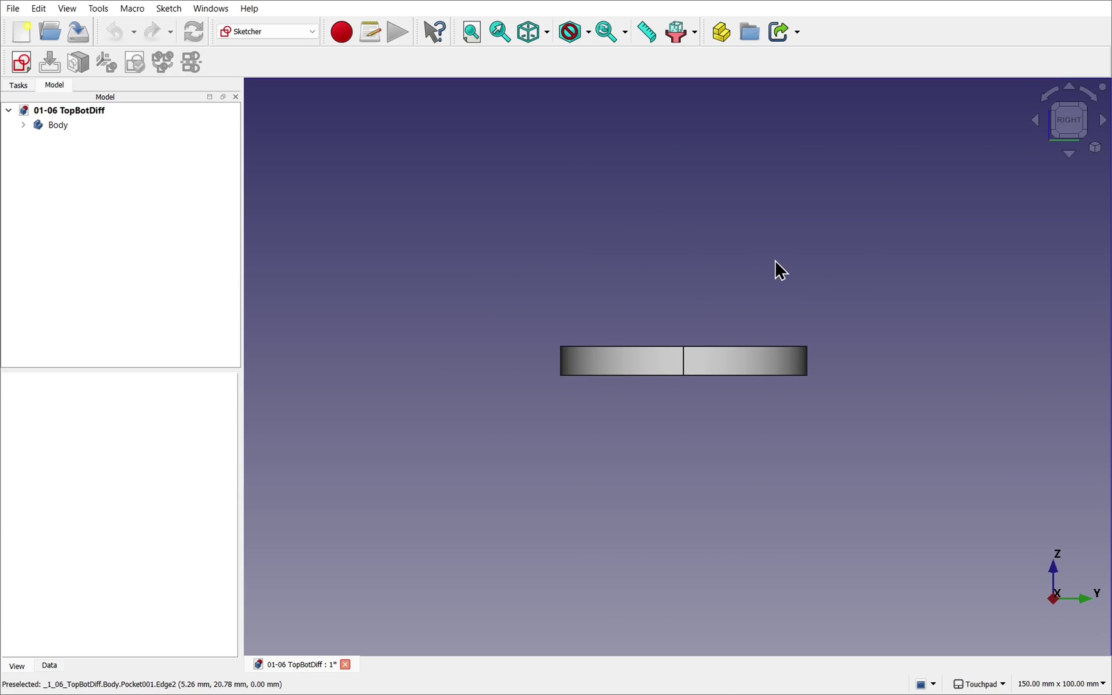
middle_click_drag(826, 387, 670, 246)
- Inspect the disc's plain four-hole underside from below and at an angle
middle_click_drag(824, 548, 380, 241)
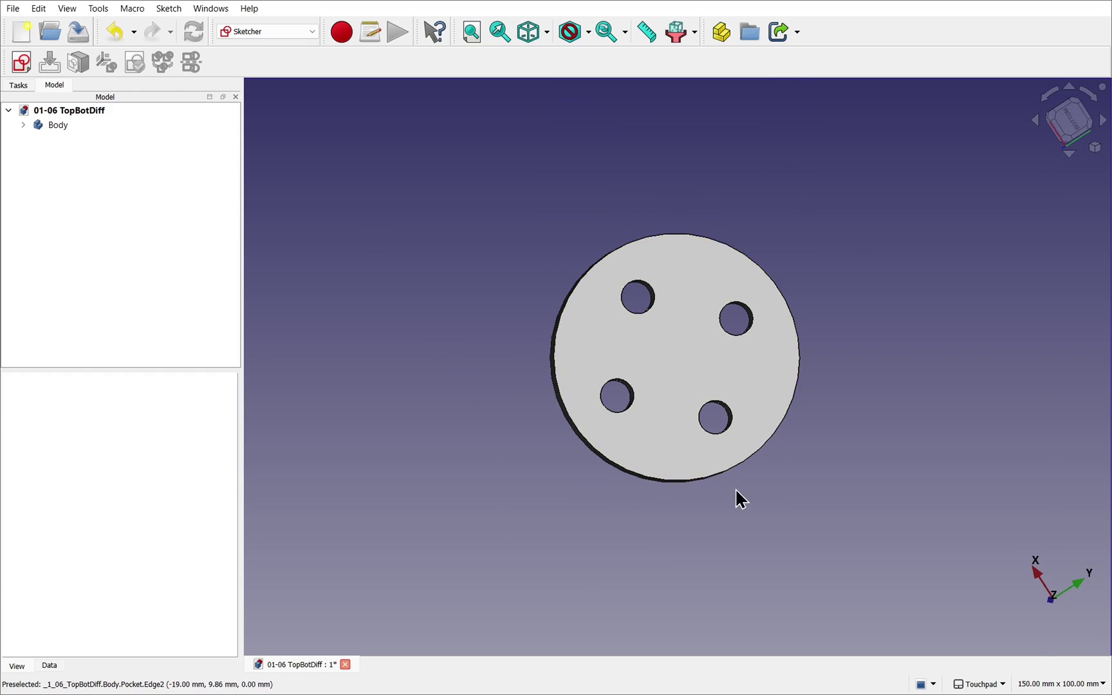
left_click(1070, 120)
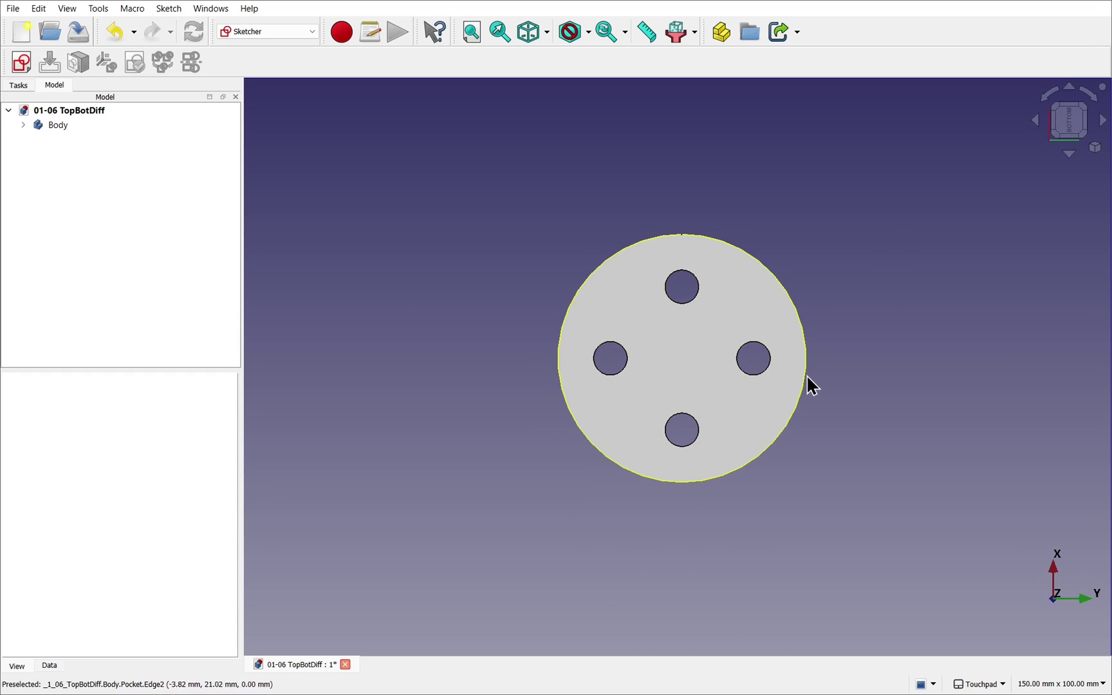
left_click_drag(727, 506, 683, 403)
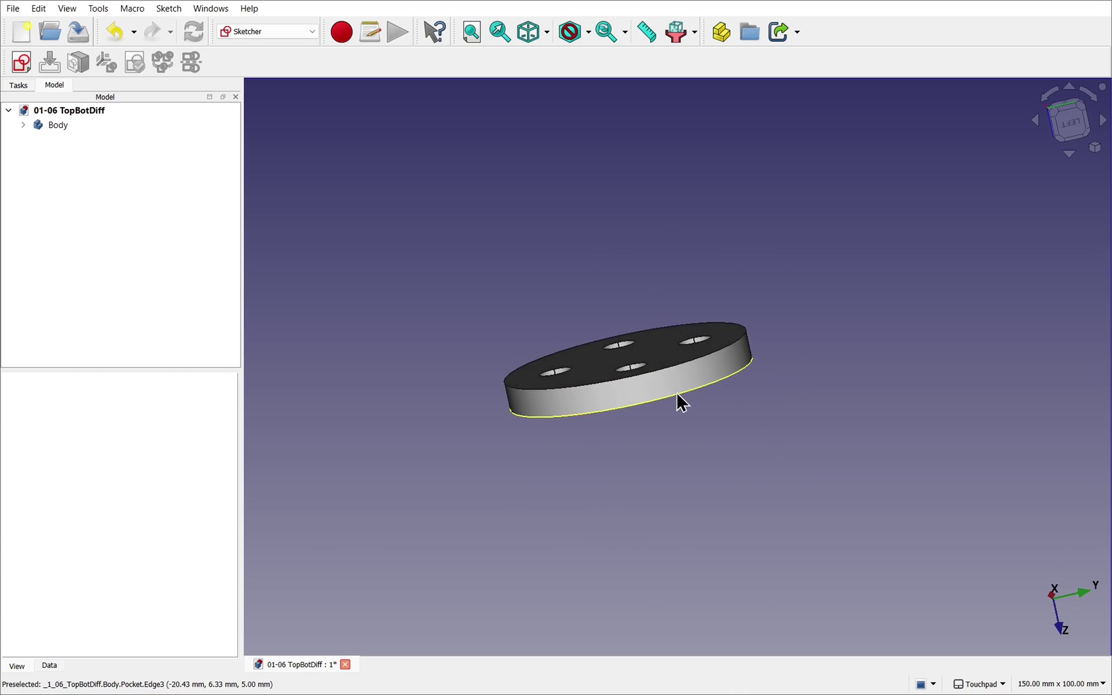
- Open the centre-recess Sketch004 for editing, close it, and tilt the disc again
double_click(663, 350)
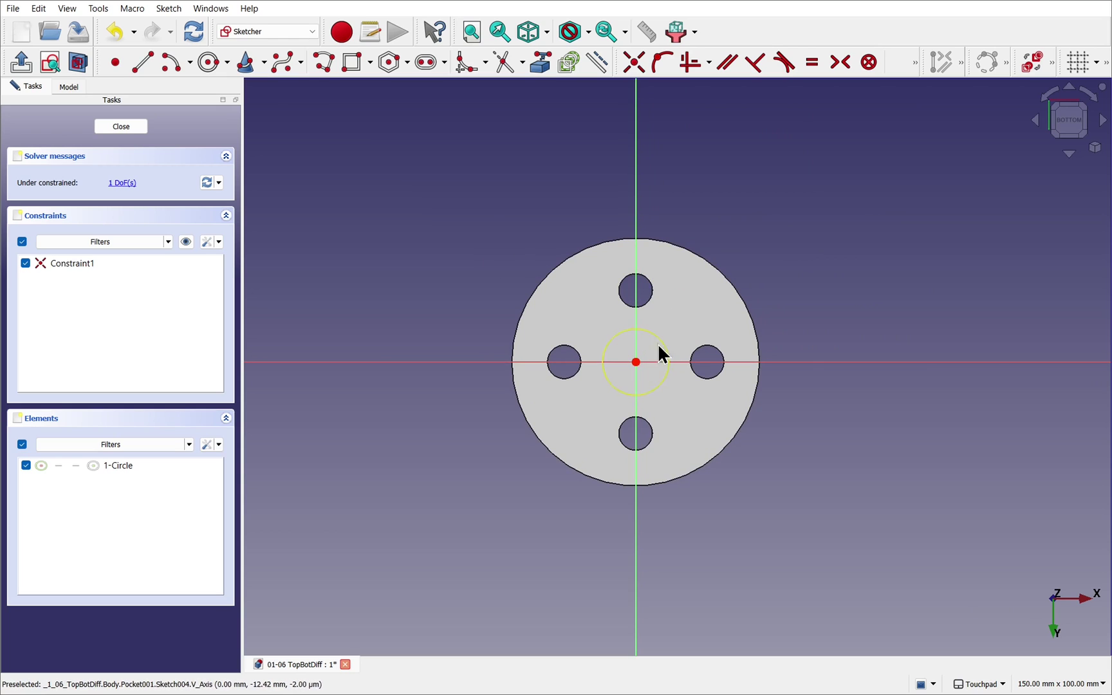
key("Escape")
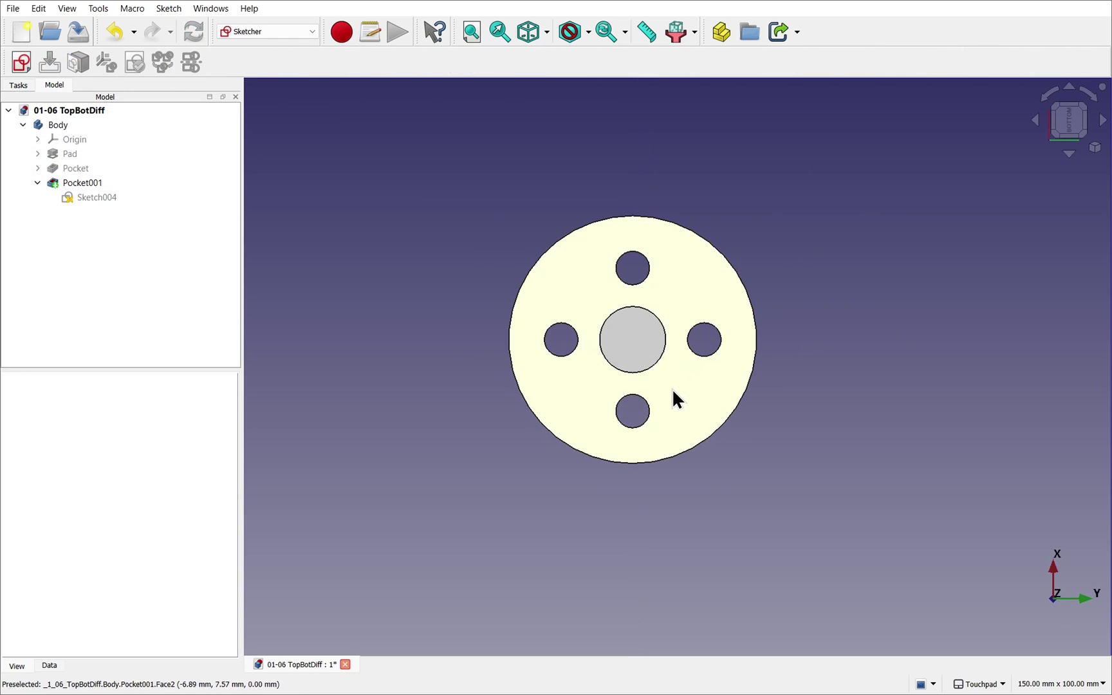
mouse_move(672, 388)
left_mouse_down("alt")
mouse_move(674, 281)
mouse_move(666, 293)
left_mouse_up("alt")
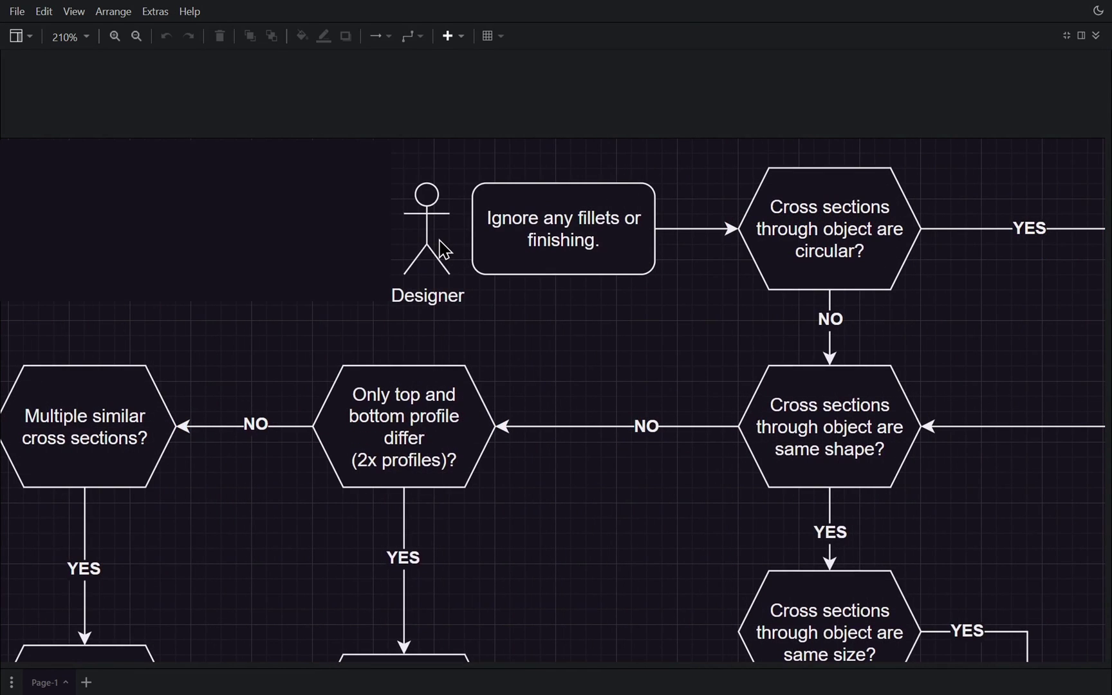
- Trace the flowchart from 'Ignore any fillets or finishing' through 'circular?' down to 'same size?'
left_click(553, 236)
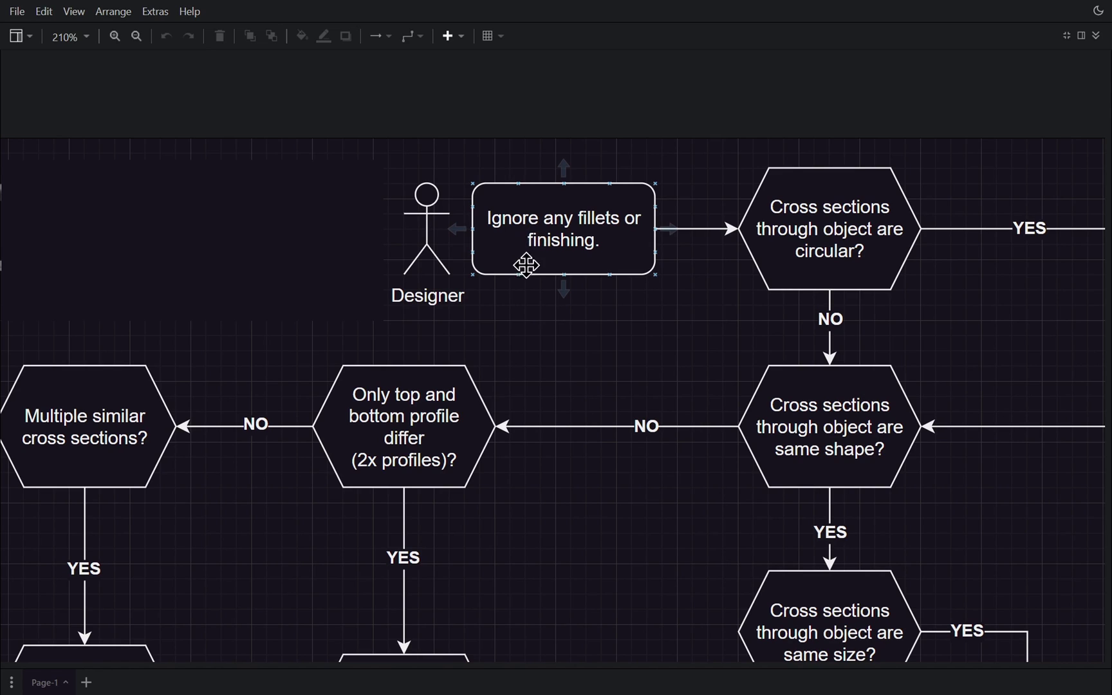
scroll(547, 412, "right", 5)
left_click(547, 260)
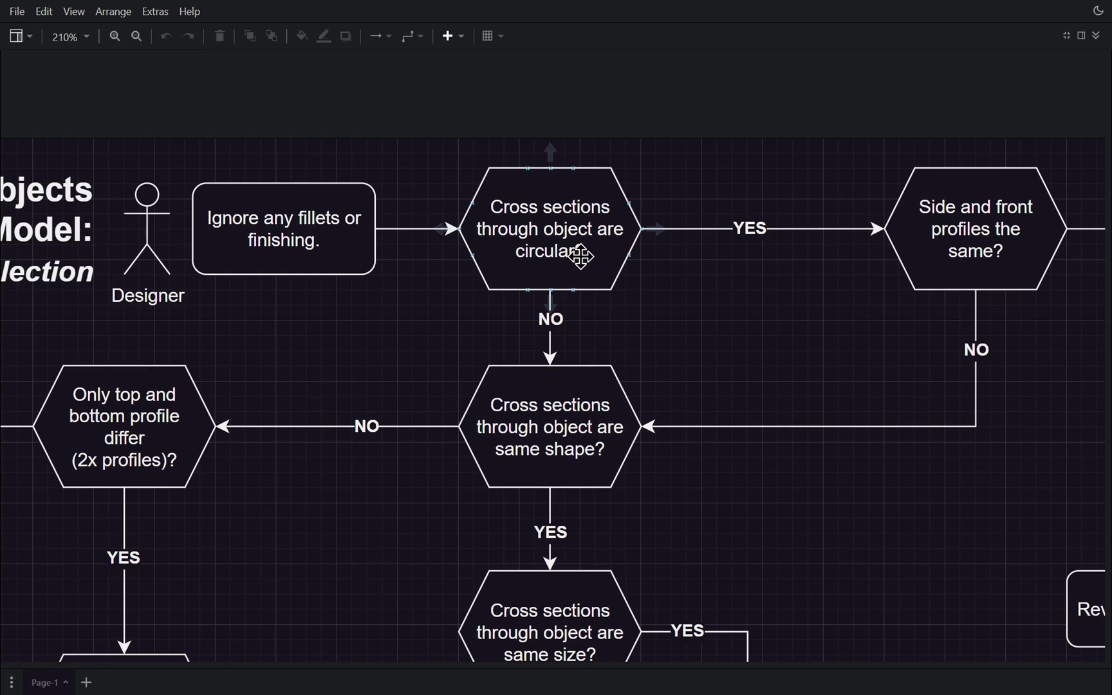
left_click(607, 335)
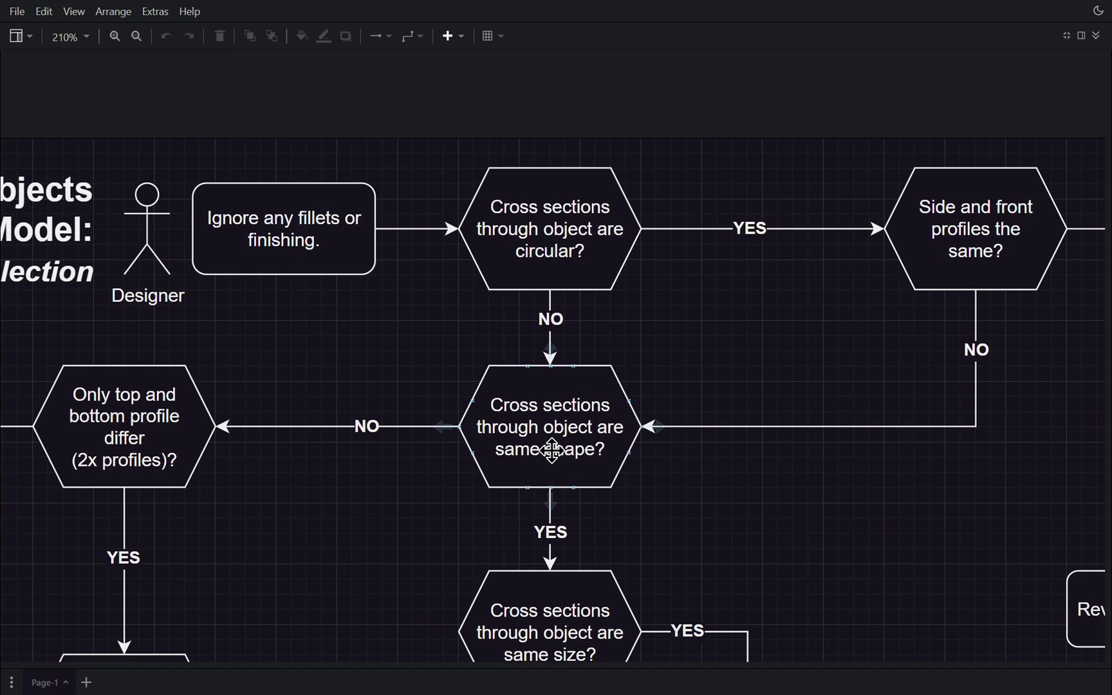
scroll(551, 451, "down", 5)
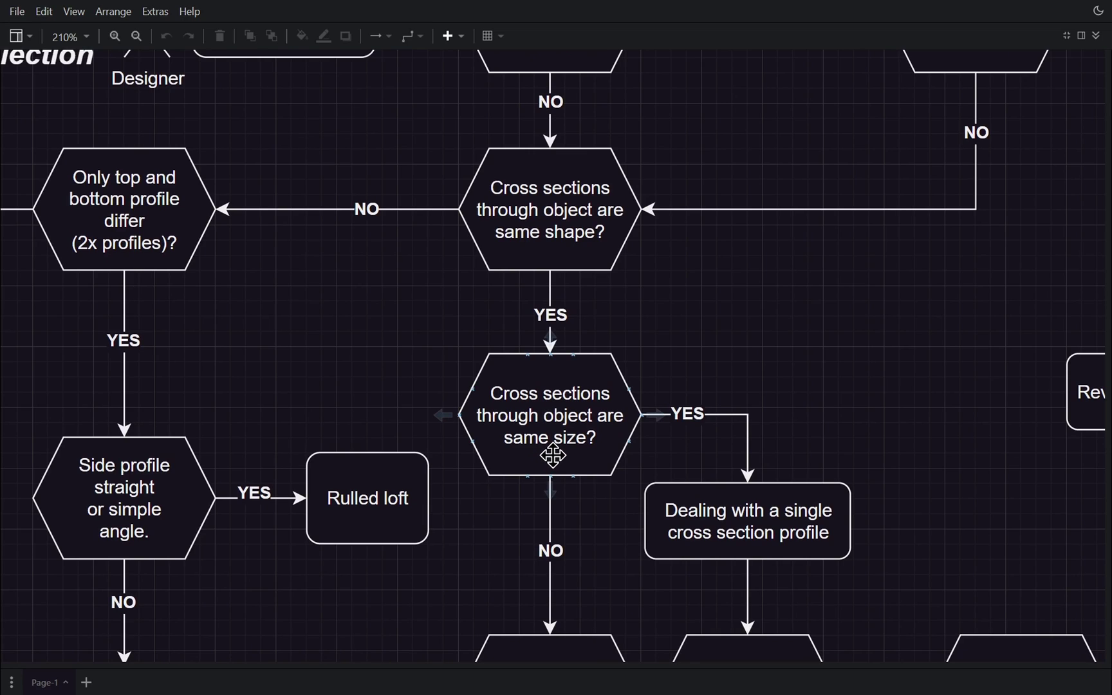
- Scroll to the result boxes and highlight Extrude / Pad / Pocket and its 'Side profile is straight' question
scroll(774, 483, "down", 2)
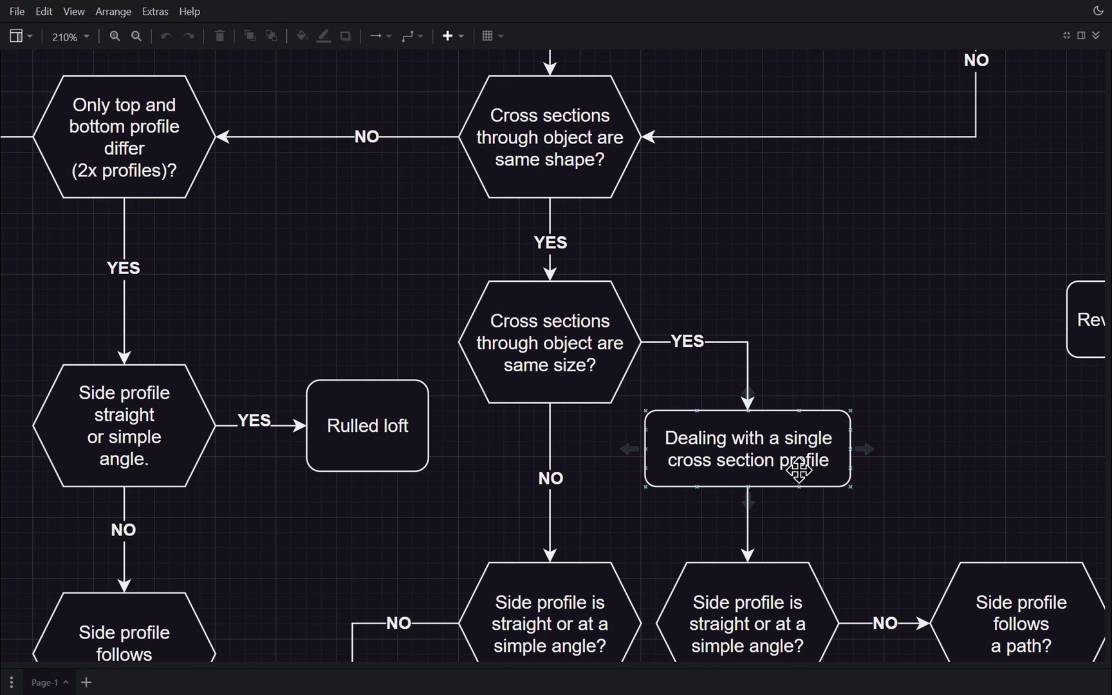
scroll(799, 472, "down", 3)
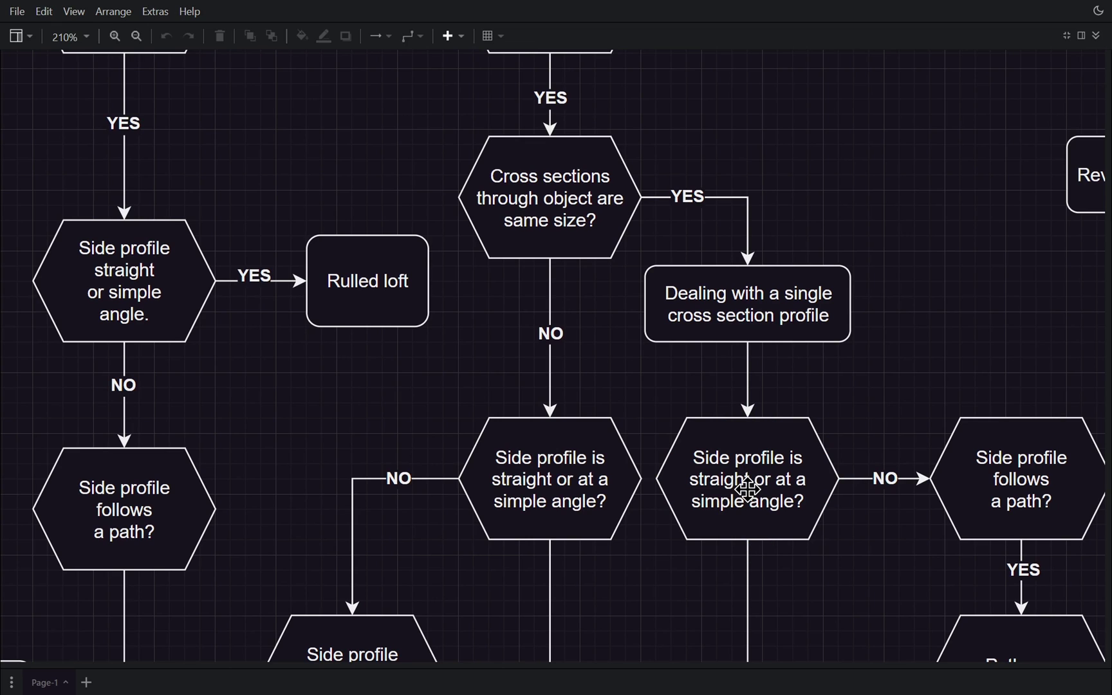
scroll(750, 481, "down", 5)
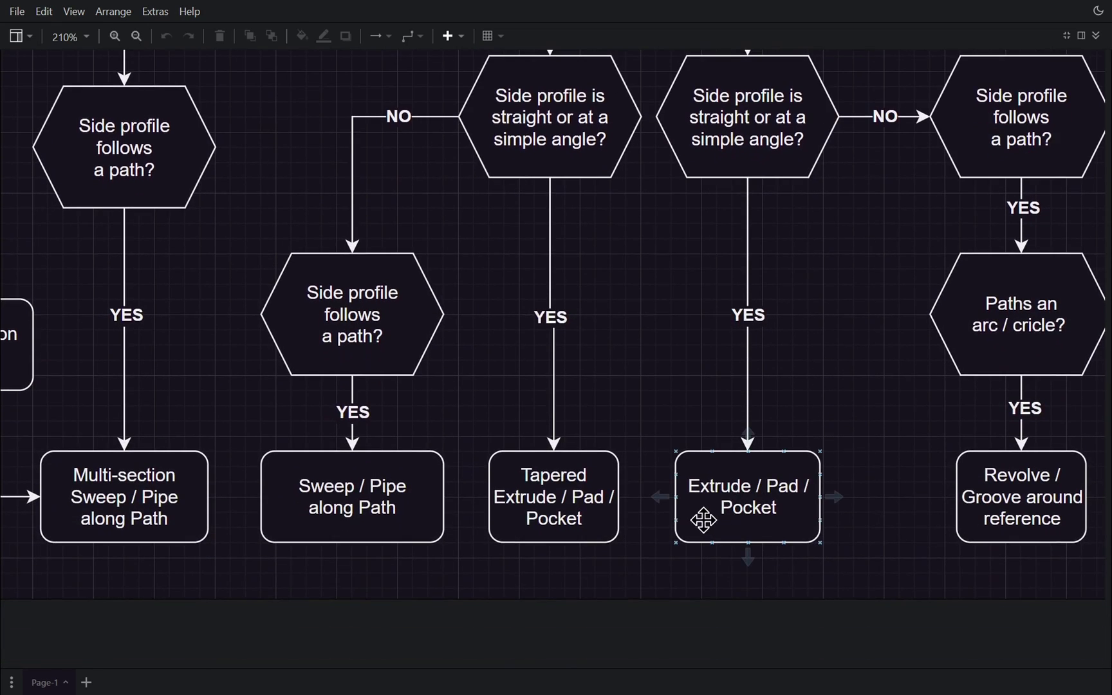
left_click(759, 515)
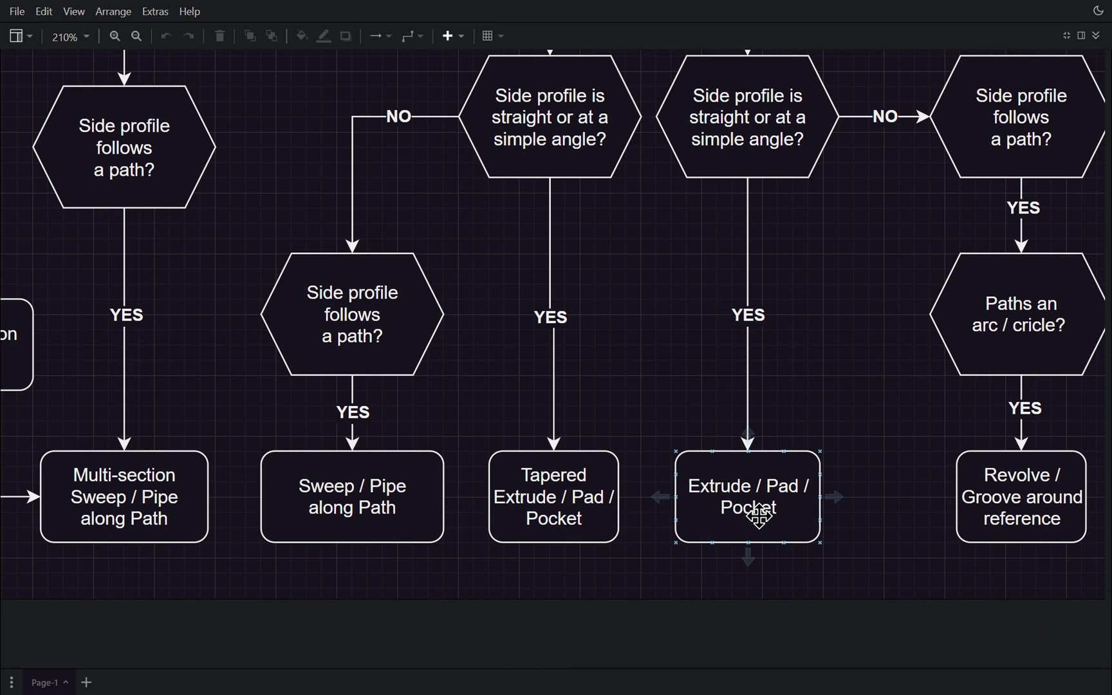
left_click(727, 138)
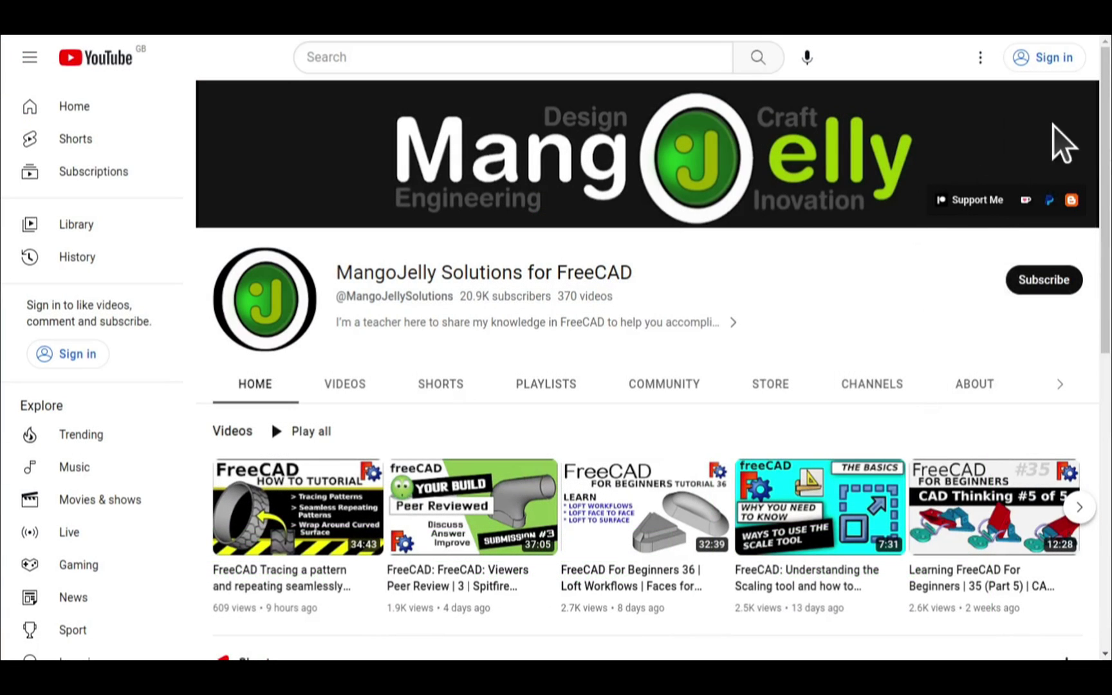
- Open the channel's About page and highlight its three donation links in the description
left_click(974, 393)
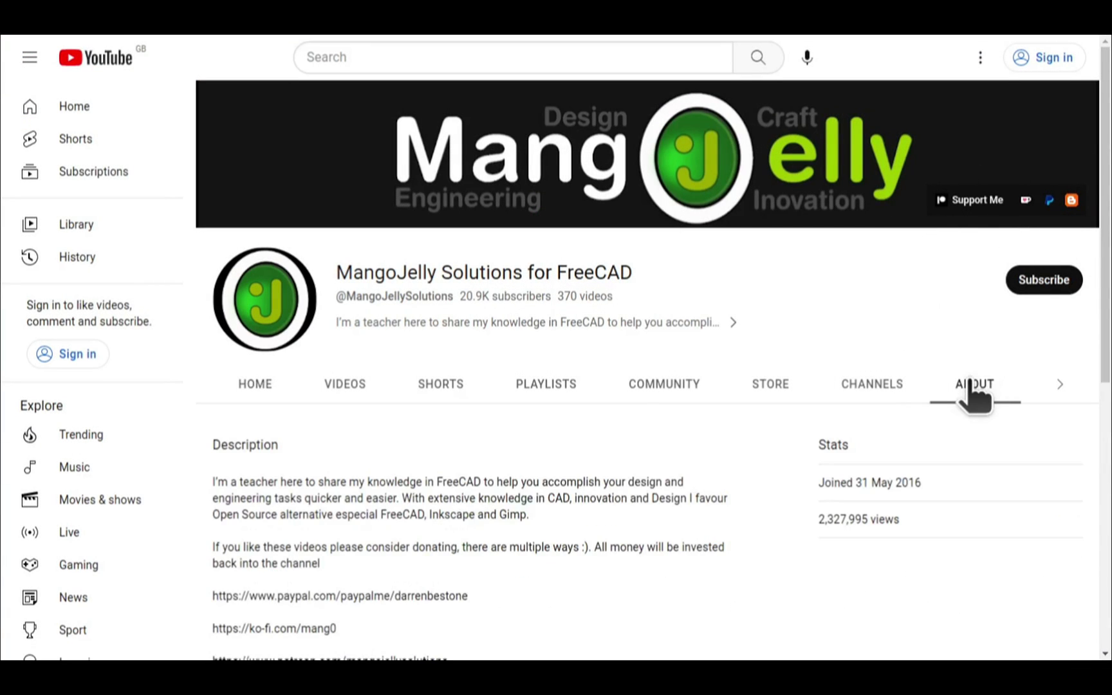
scroll(240, 508, "down", 3)
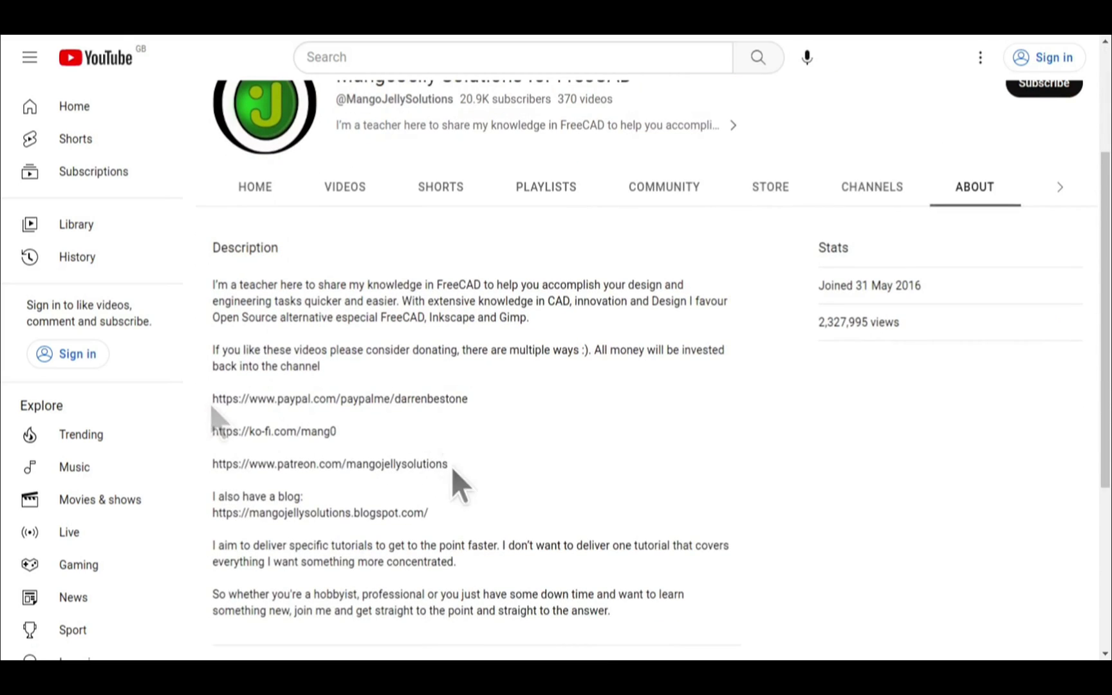
left_click_drag(461, 470, 213, 399)
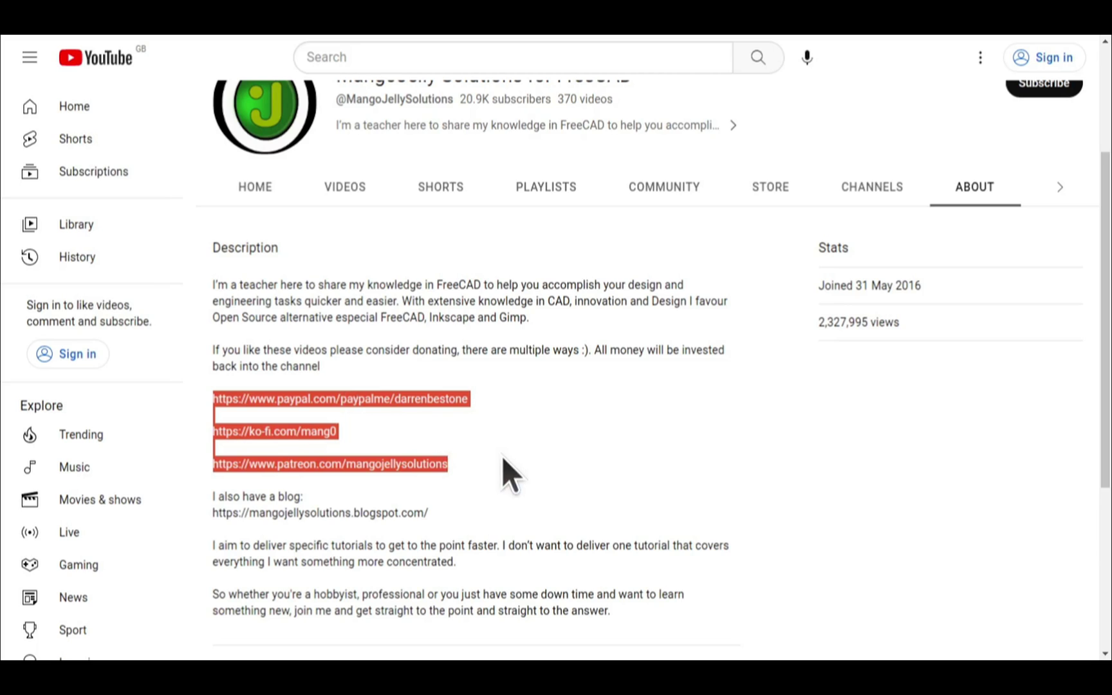
left_click(501, 457)
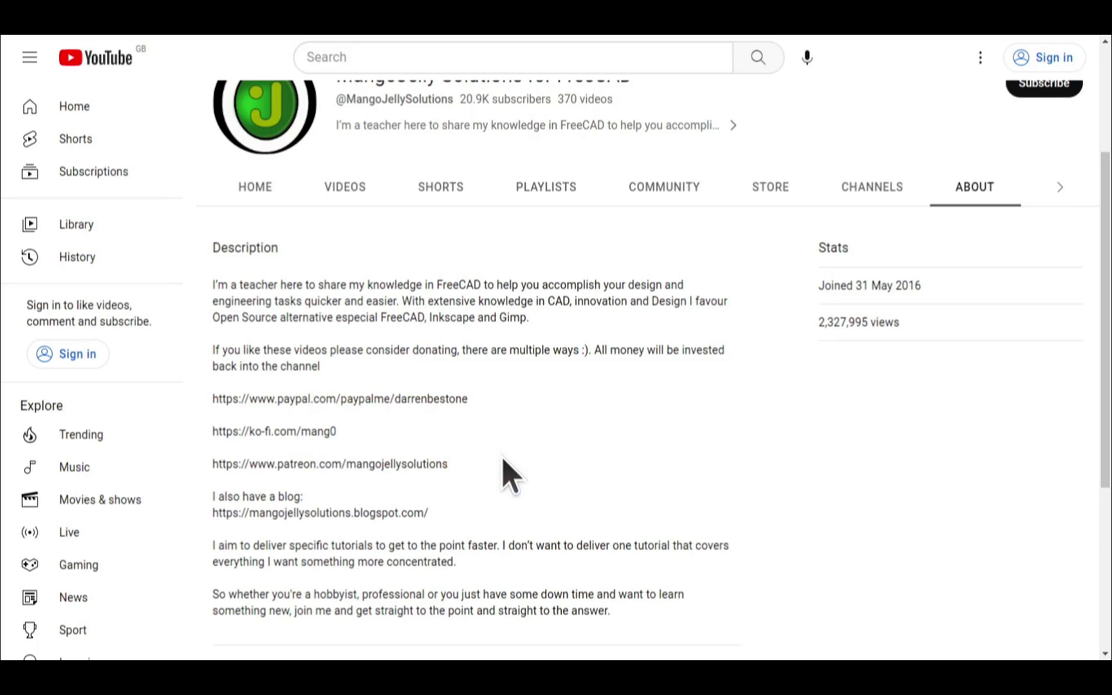